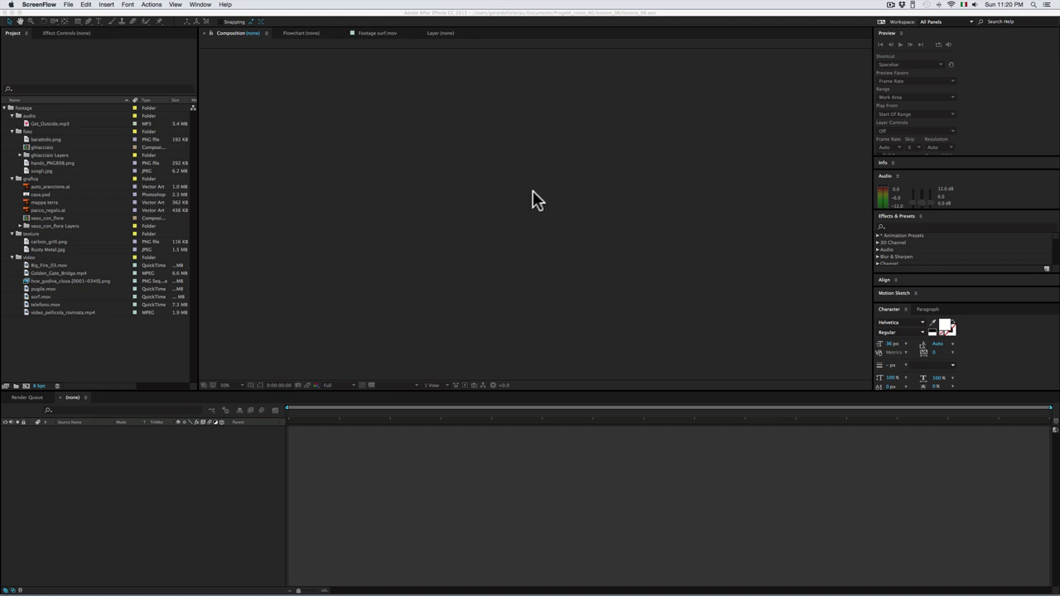
Bring the After Effects window in front of ScreenFlow, showing the project's footage folders
left_click(396, 73)
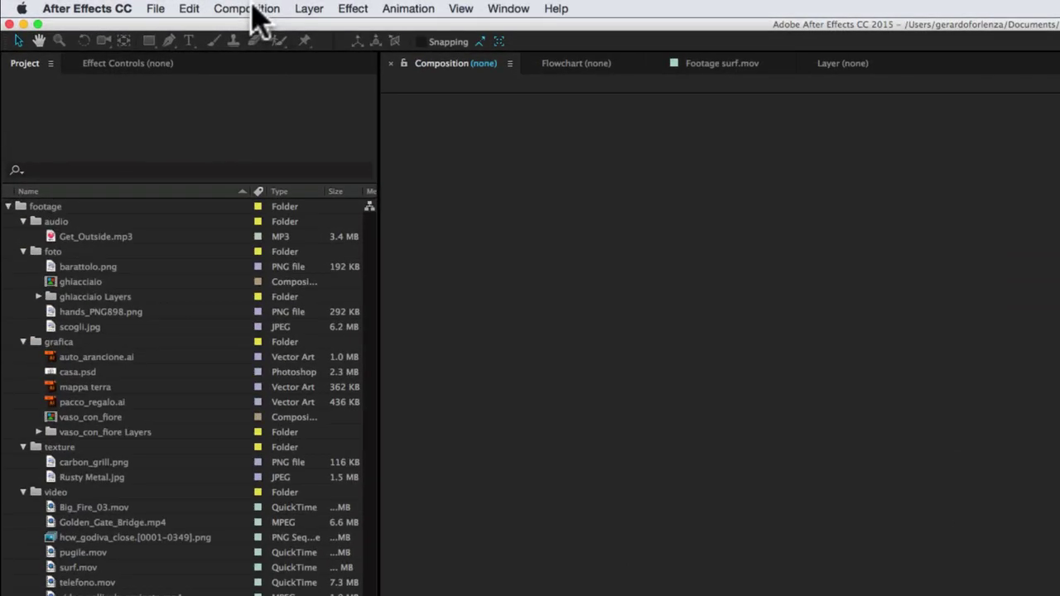
Create a new composition from the Composition menu, opening settings for Comp 1
left_click(252, 8)
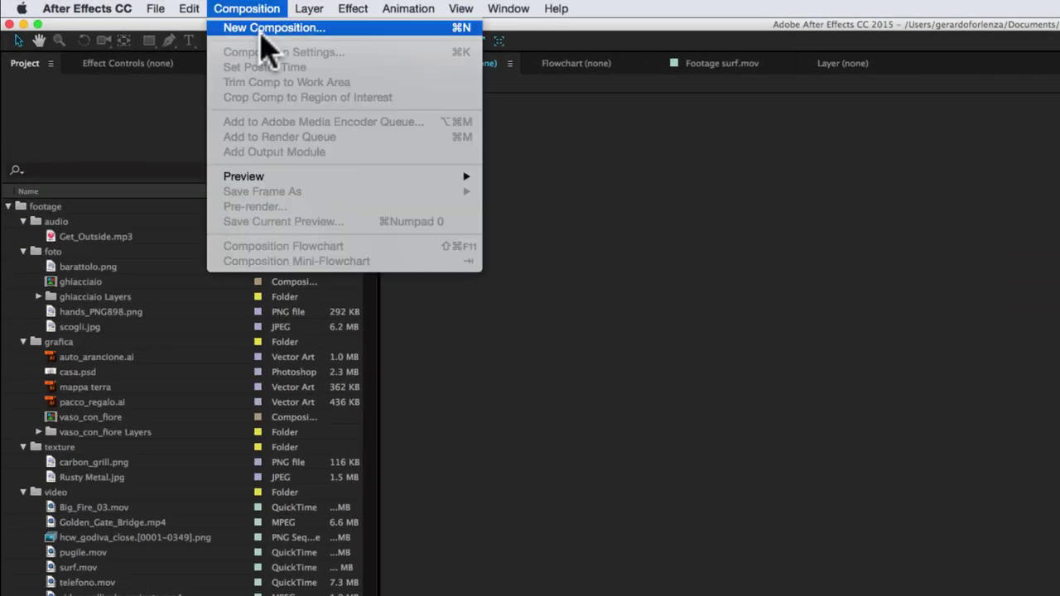
left_click(264, 33)
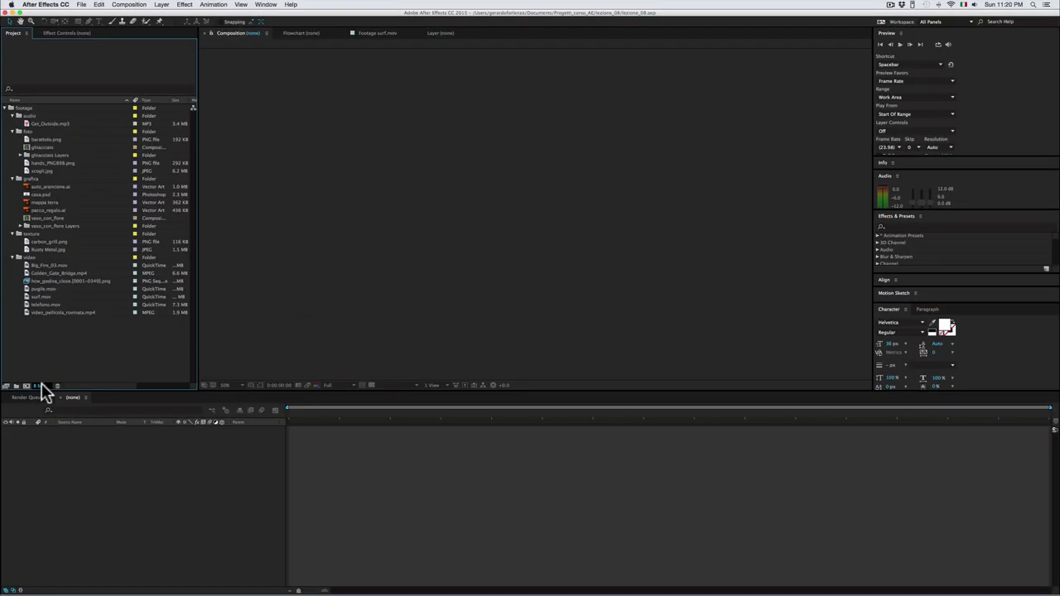
left_click(132, 5)
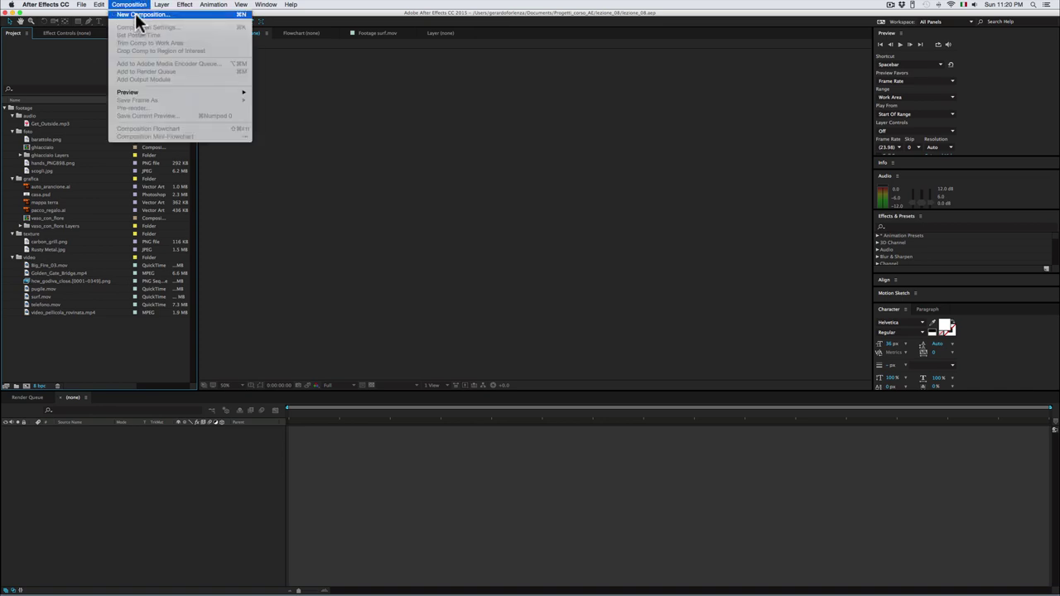
left_click(139, 15)
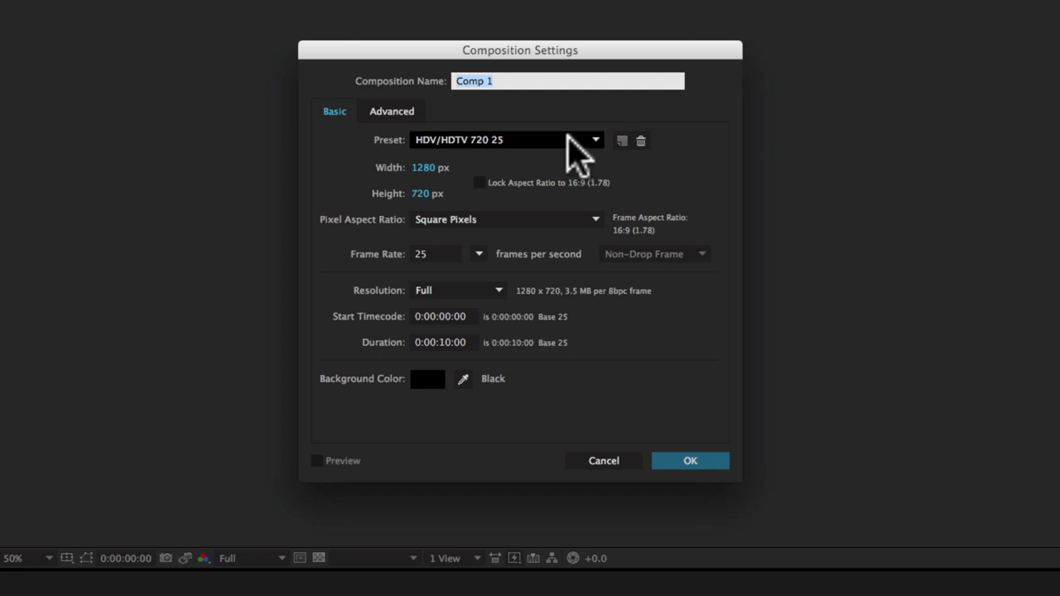
Rename Comp 1 to 'creazione_composizione' in the Composition Settings dialog
left_click_drag(542, 50, 521, 47)
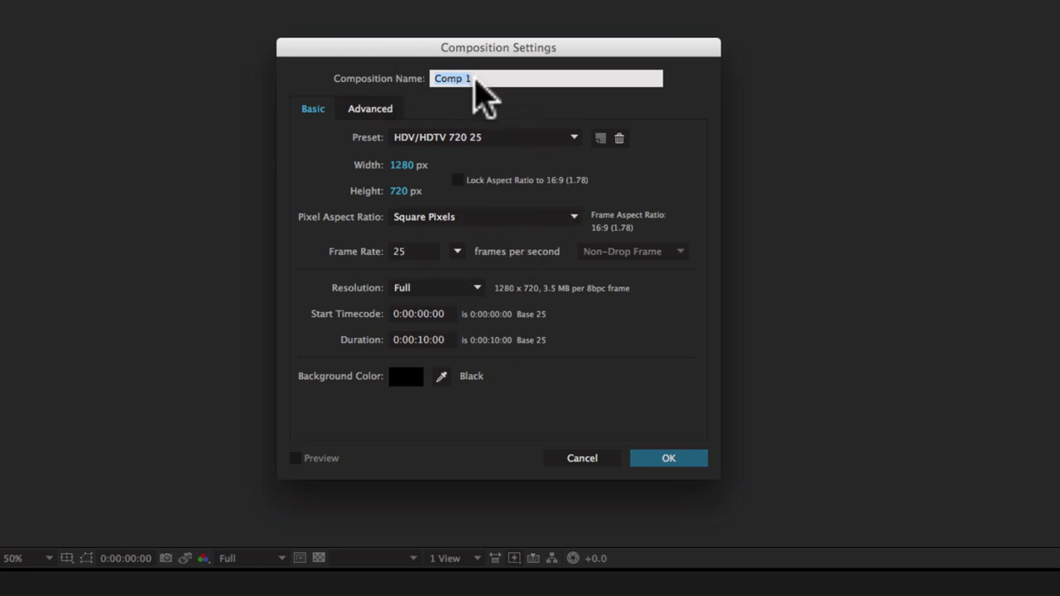
left_click_drag(488, 42, 487, 40)
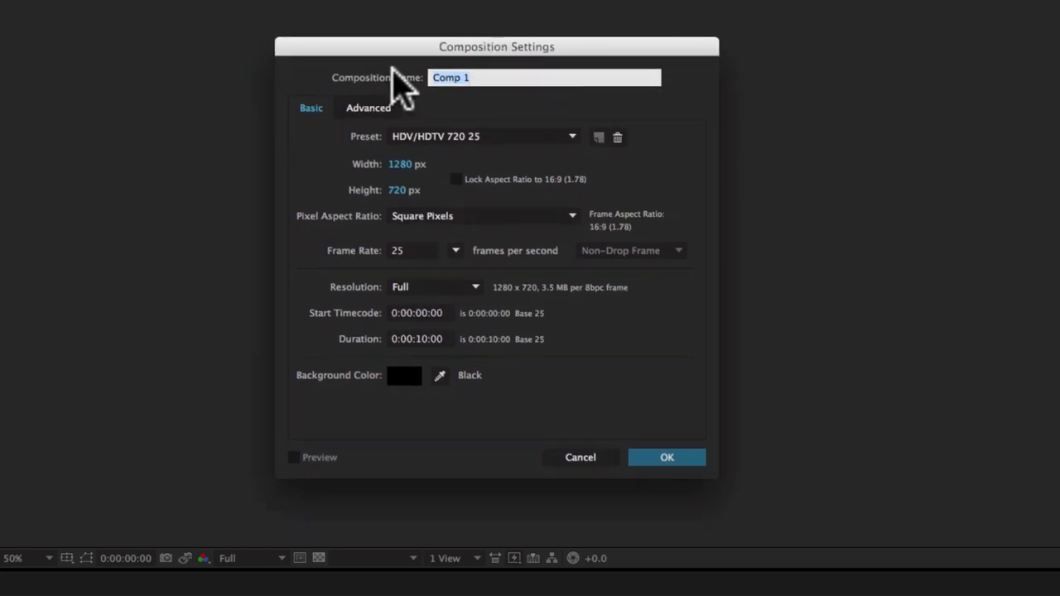
type("creazione_")
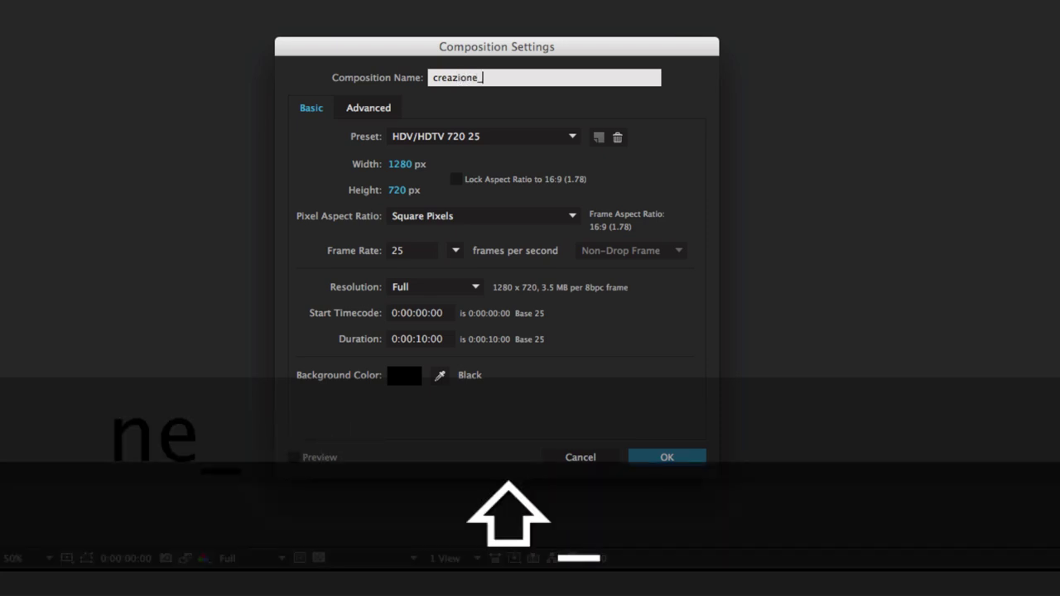
type("composizione")
left_click_drag(417, 51, 417, 37)
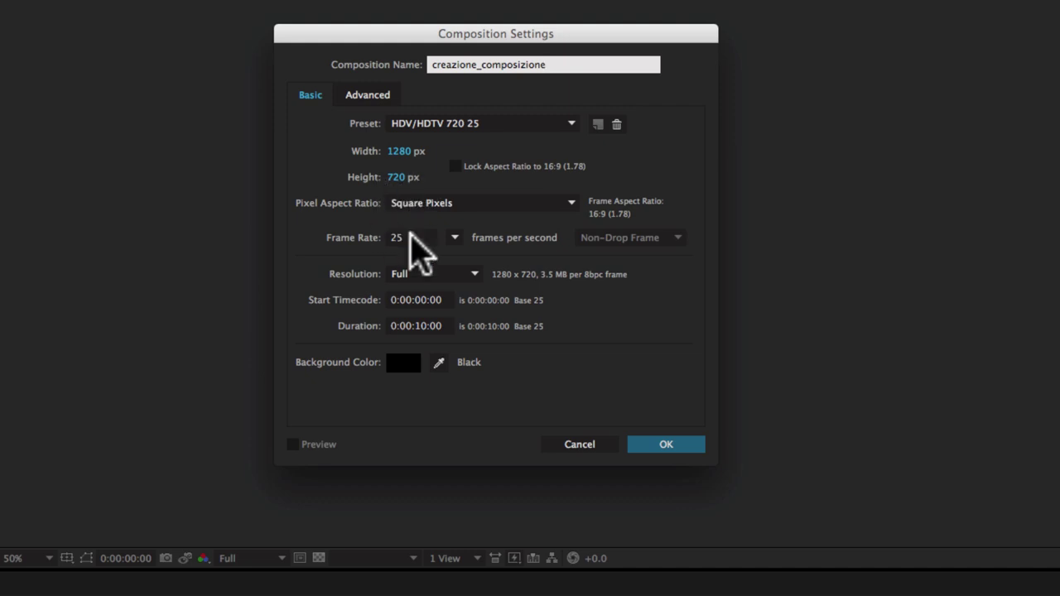
Check frame rate, pixel aspect and size, then apply PAL D1/DV Widescreen Square Pixel (1050×576)
left_click(395, 238)
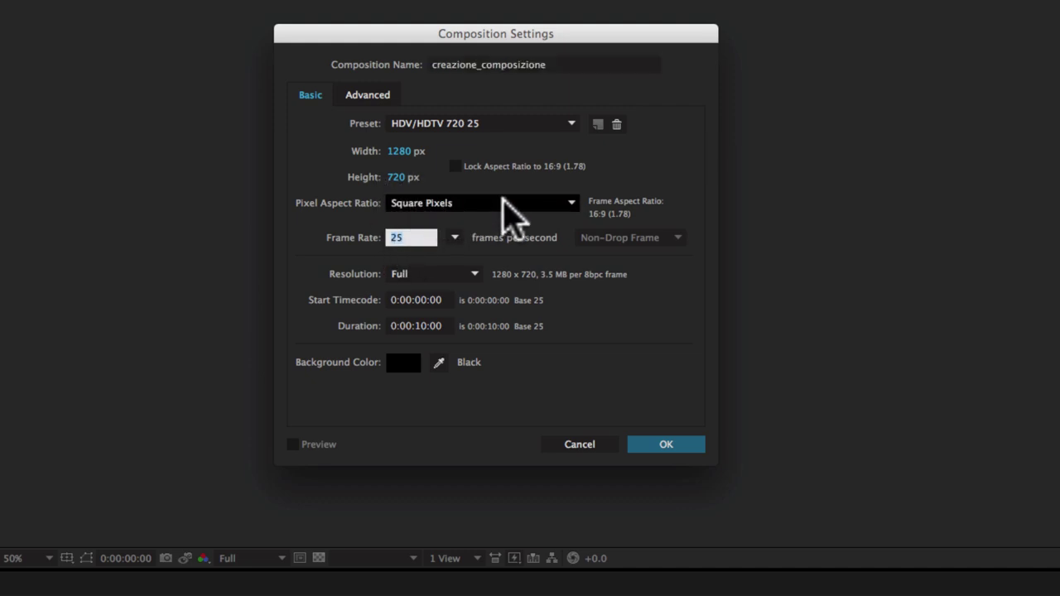
left_click(505, 207)
left_click(358, 211)
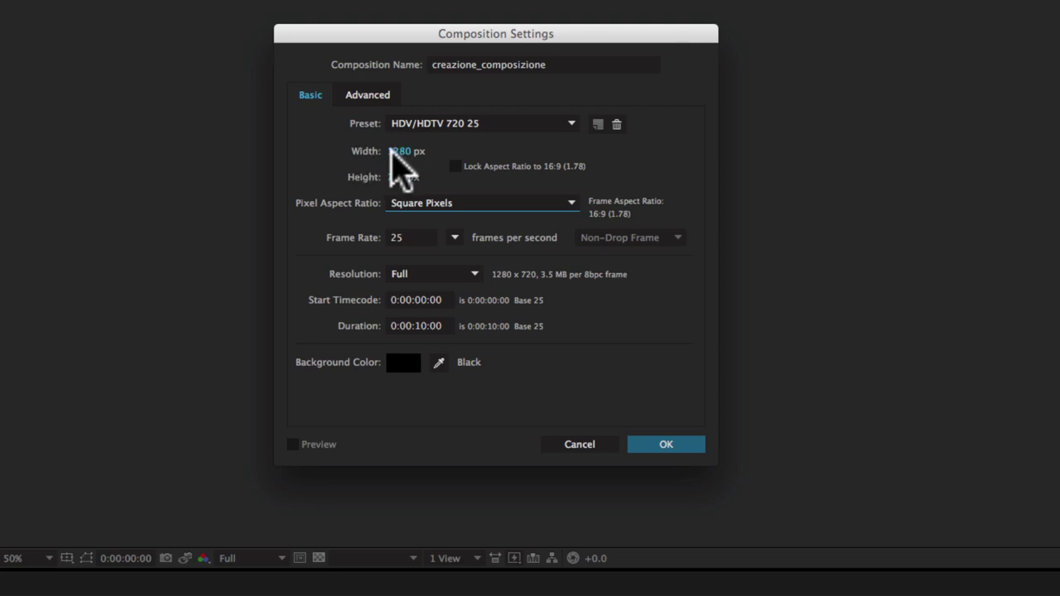
left_click(393, 152)
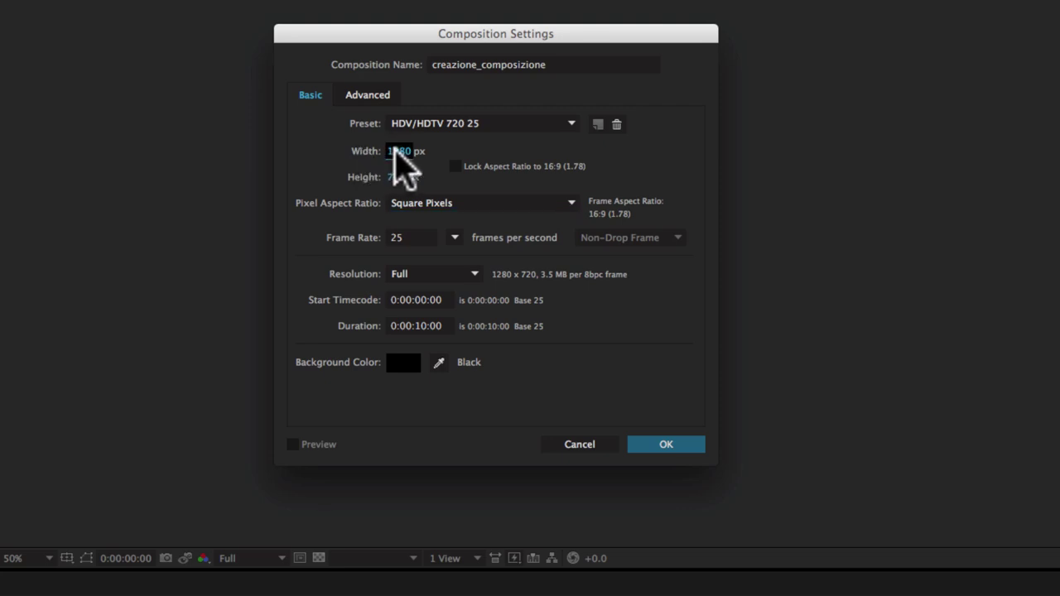
left_click(394, 177)
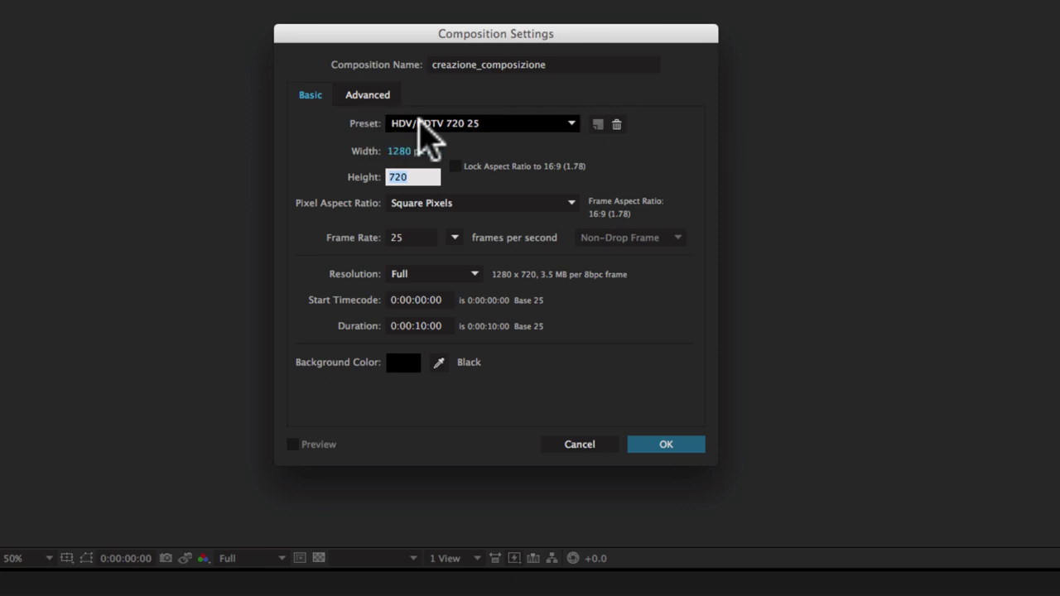
left_click(424, 122)
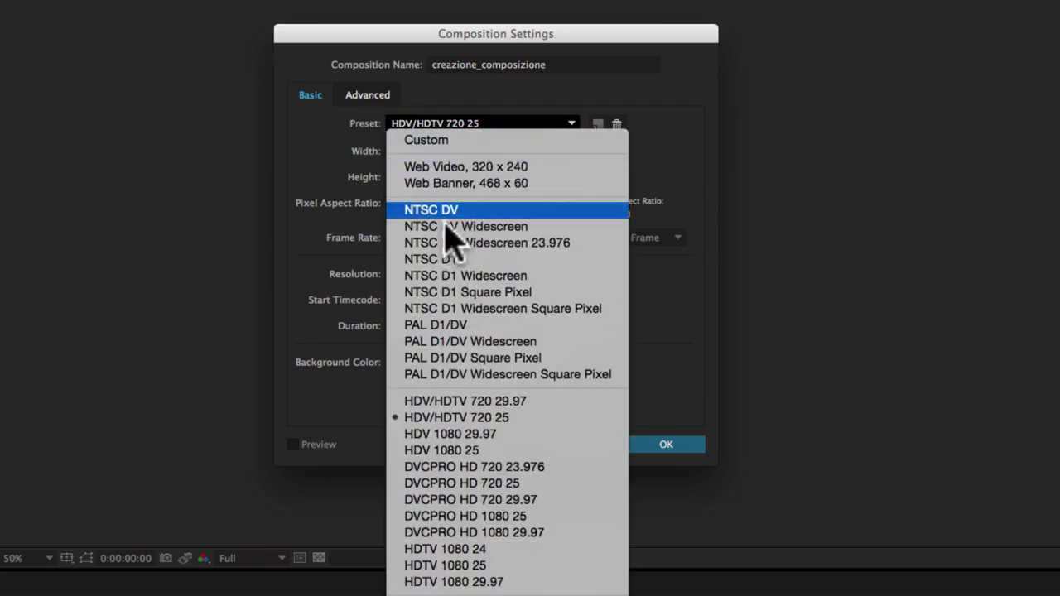
left_click(523, 375)
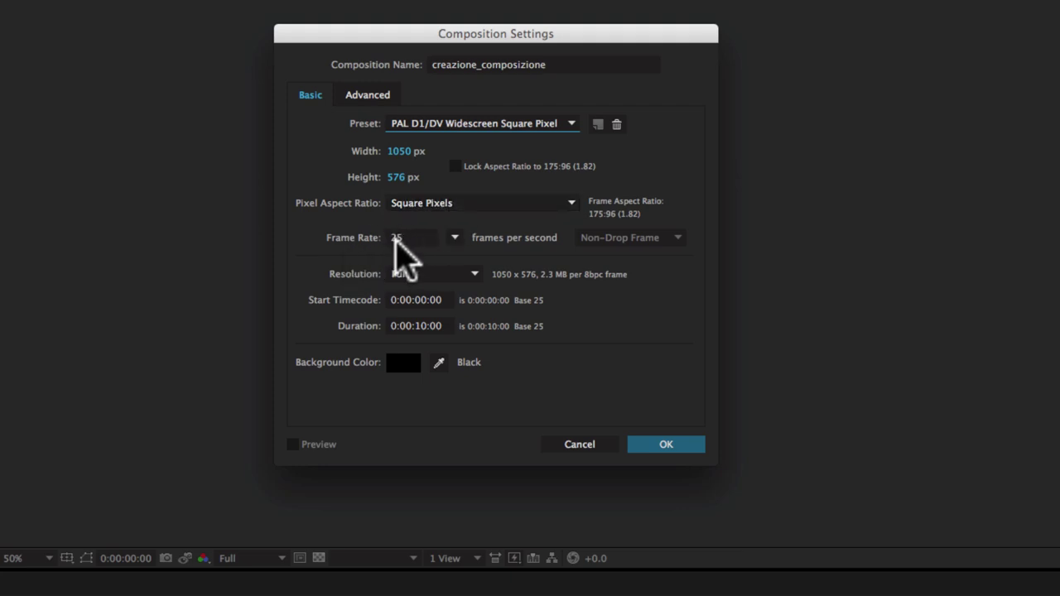
Apply the NTSC D1 Widescreen preset, keeping the D1/DV NTSC Widescreen 1.21 pixel aspect
left_click(460, 124)
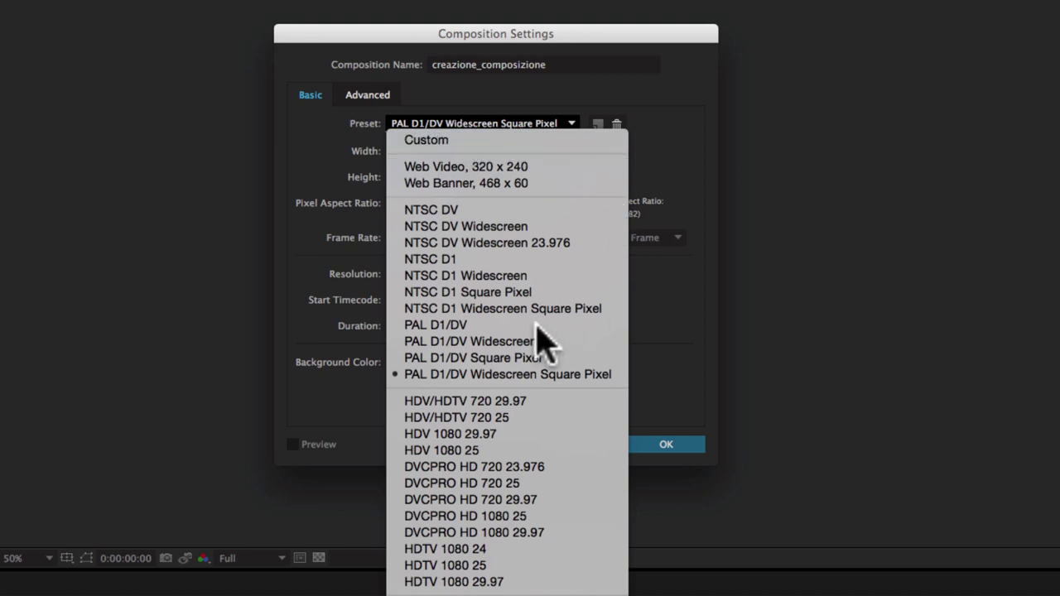
left_click(496, 282)
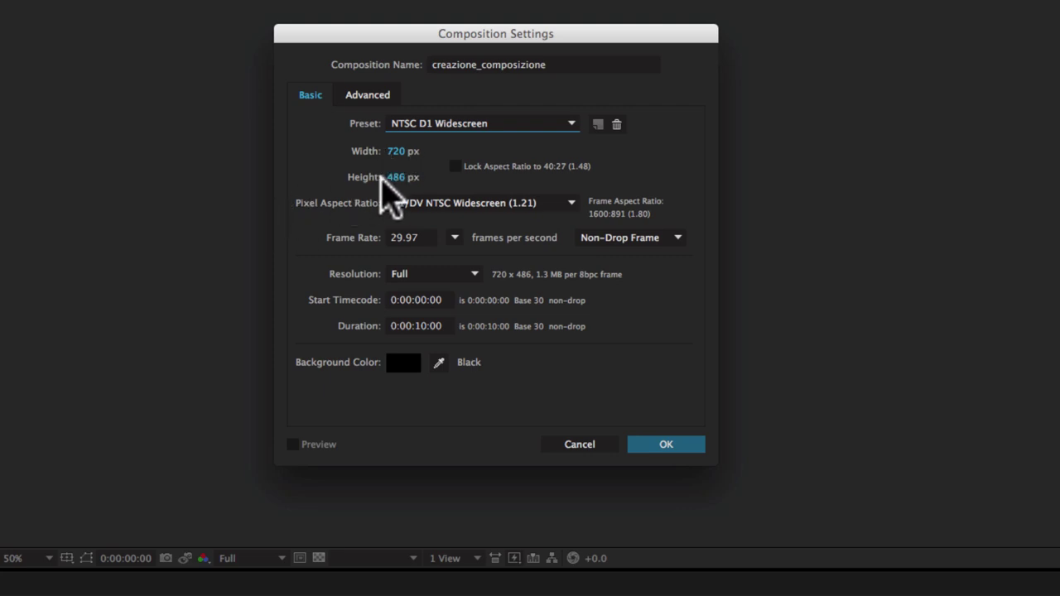
left_click(403, 207)
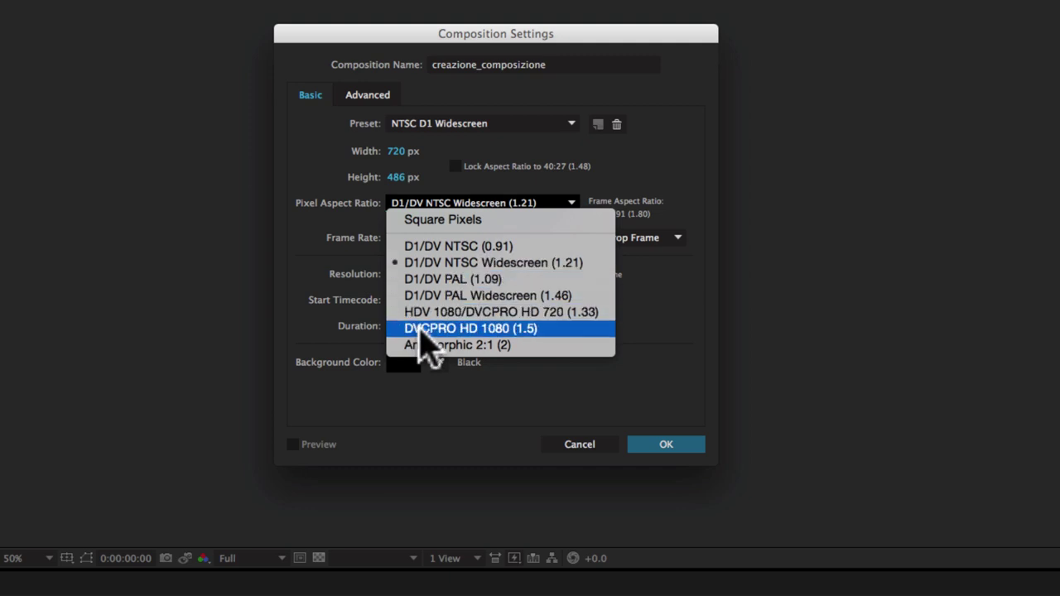
left_click(362, 214)
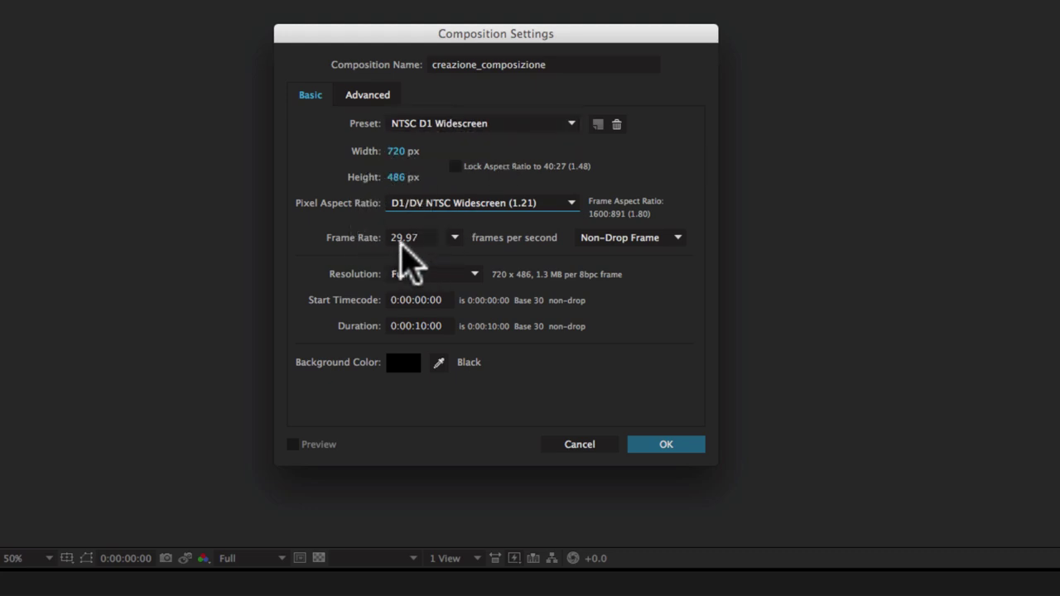
left_click(482, 124)
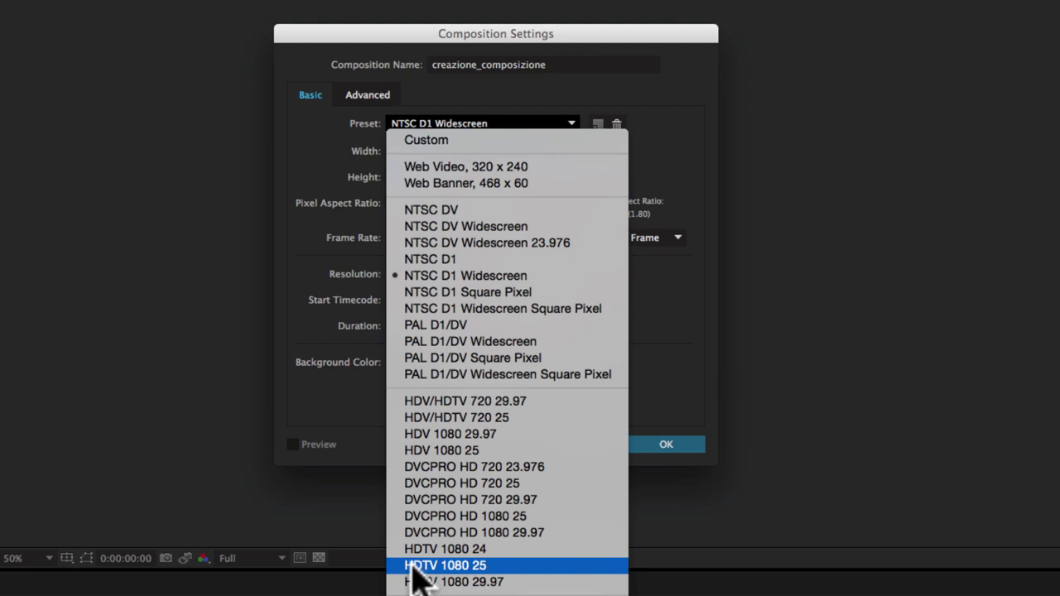
Apply the HDTV 1080 25 preset (1920×1080, 25 fps) and review the Resolution choices
left_click(462, 565)
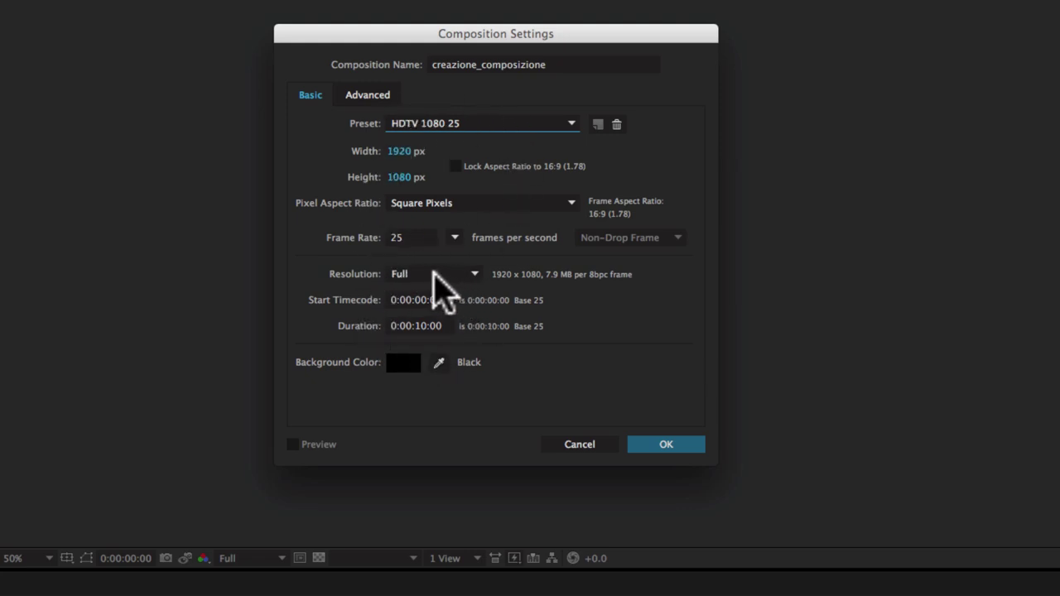
left_click(420, 273)
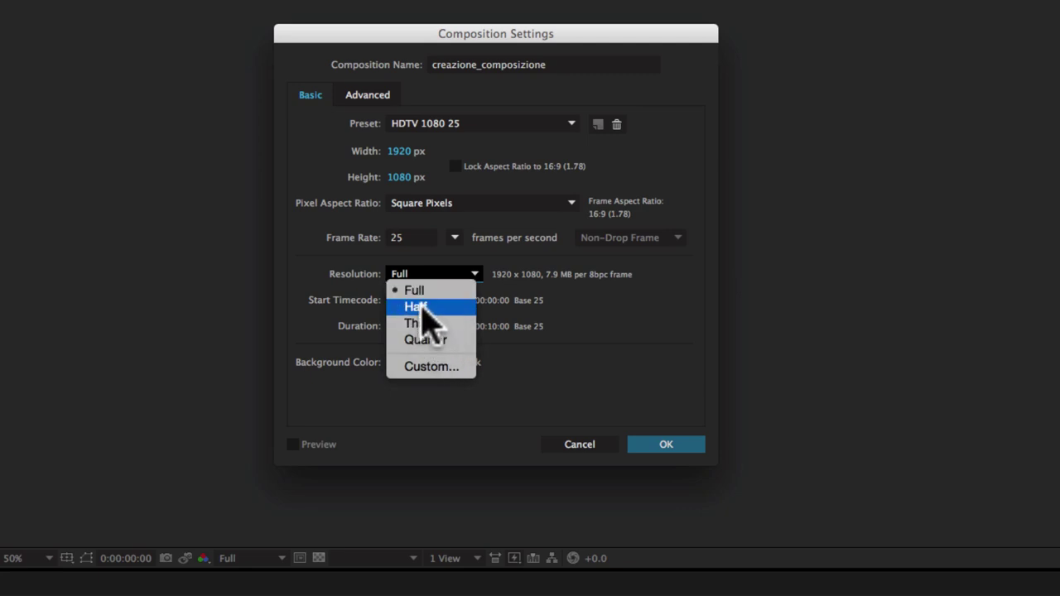
key("Escape")
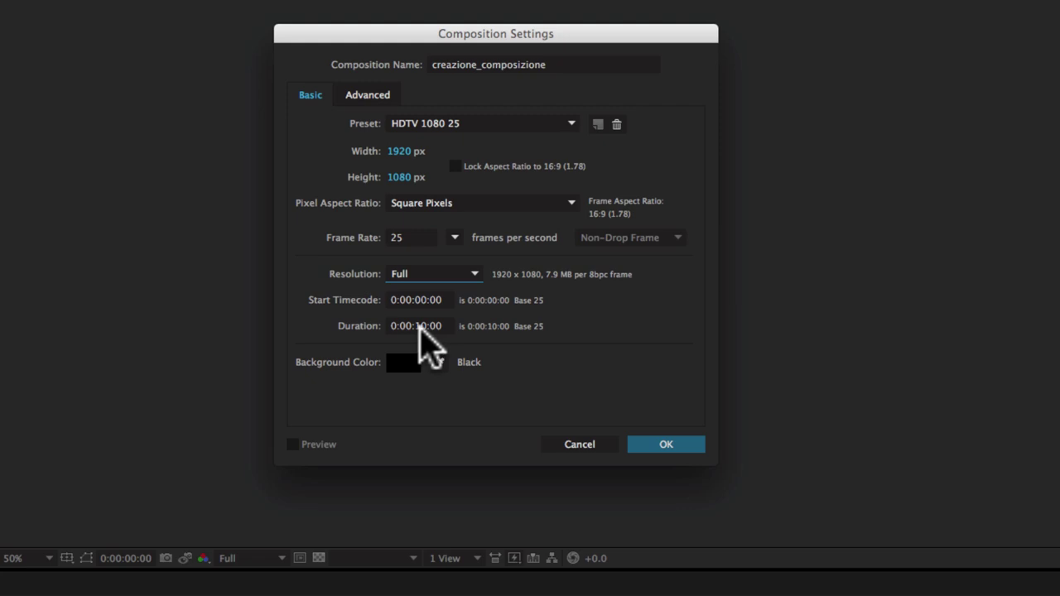
left_click(417, 325)
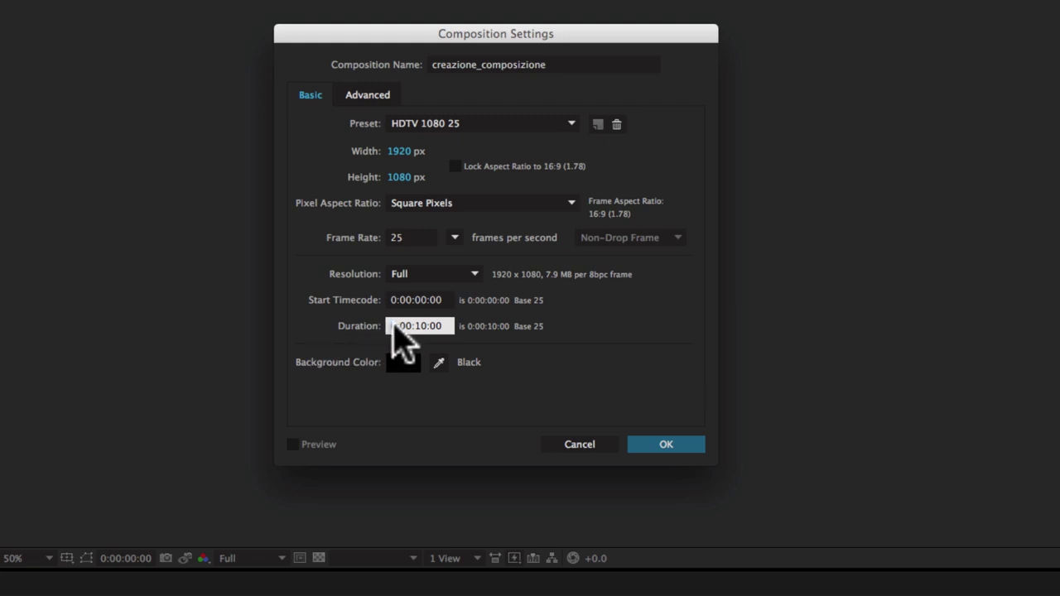
left_click_drag(393, 325, 407, 327)
mouse_move(408, 325)
left_mouse_down()
mouse_move(424, 330)
mouse_move(407, 336)
left_mouse_up()
left_click(417, 325)
double_click(417, 326)
left_click(400, 362)
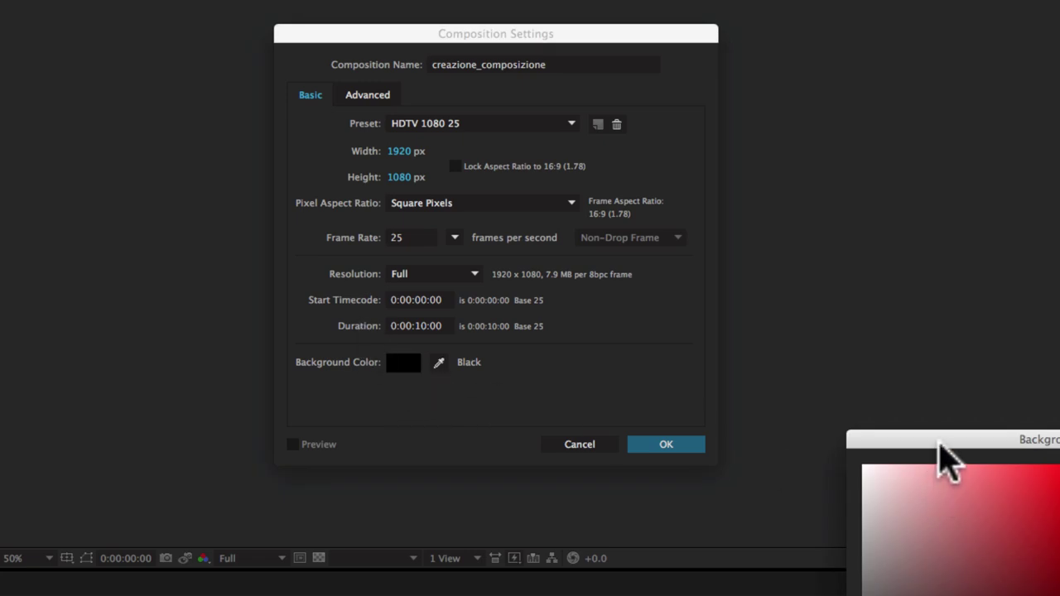
left_click_drag(939, 442, 455, 434)
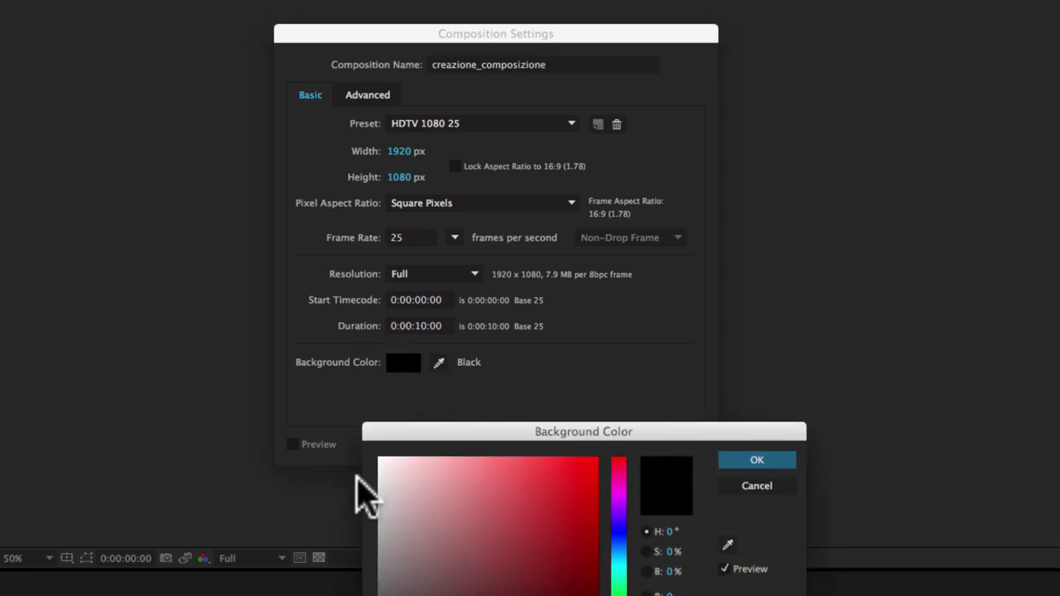
left_click_drag(479, 571, 497, 595)
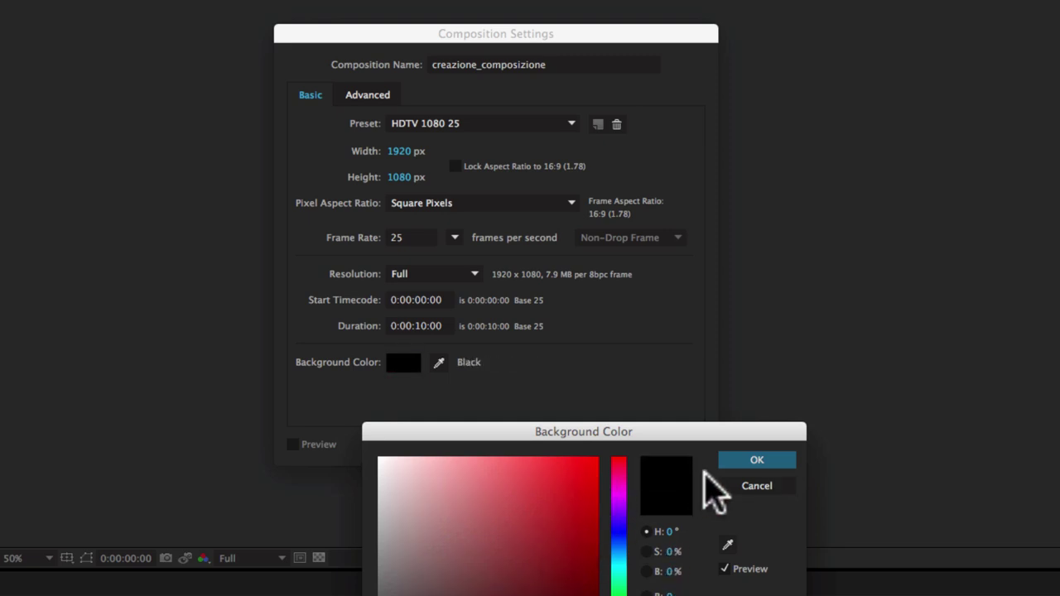
left_click(749, 459)
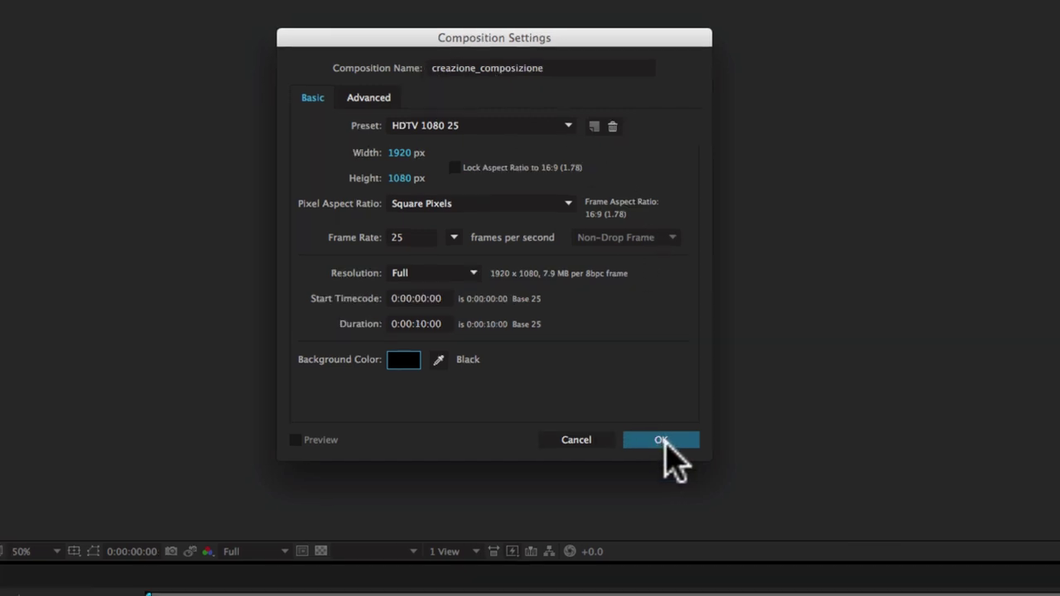
Confirm the 1920×1080 creazione_composizione composition, keeping the preview resolution at Full
left_click(542, 335)
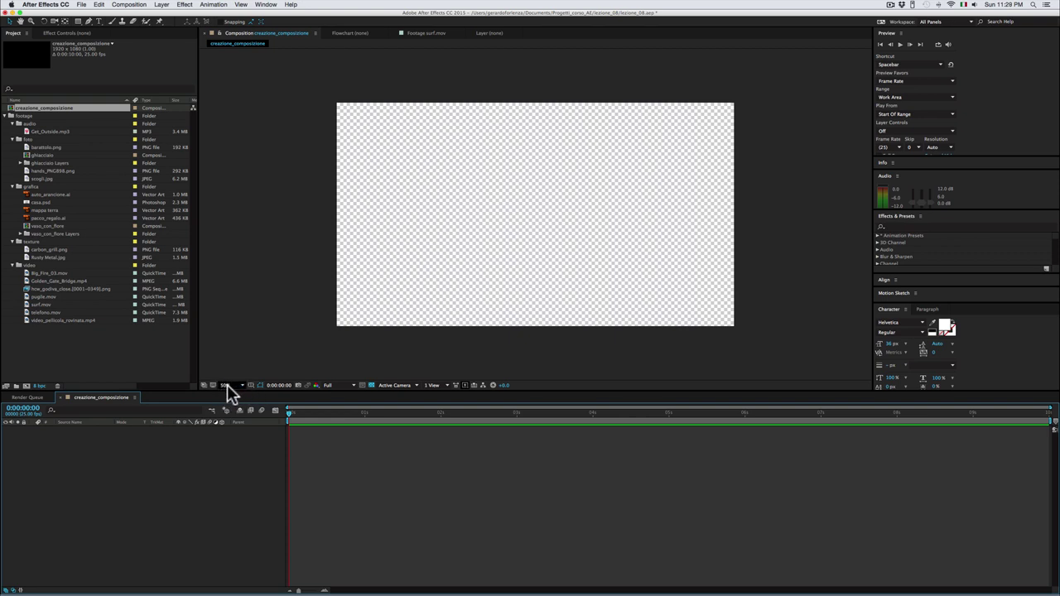
left_click(352, 385)
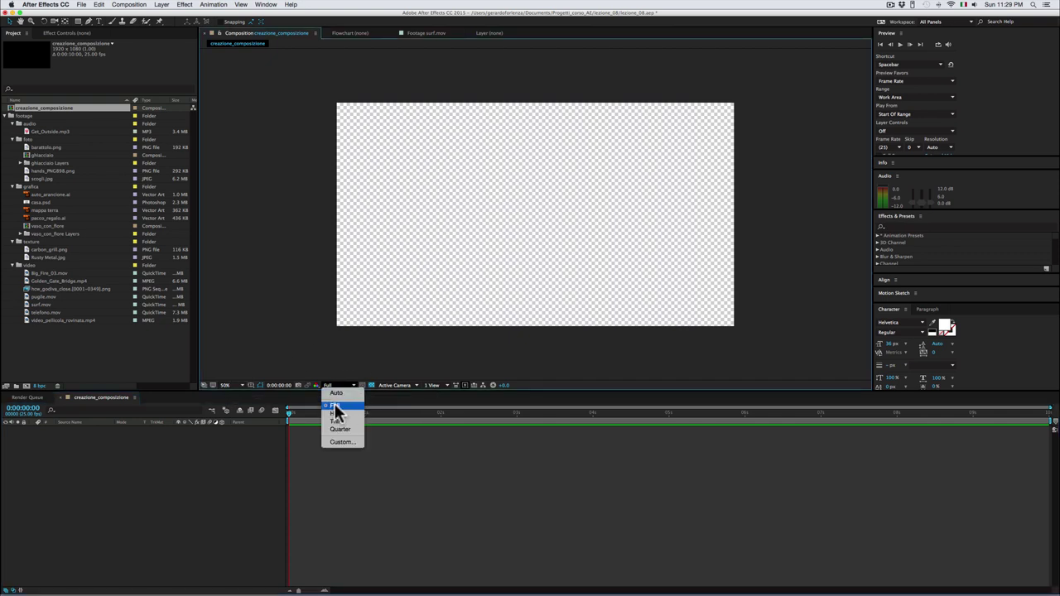
left_click(336, 405)
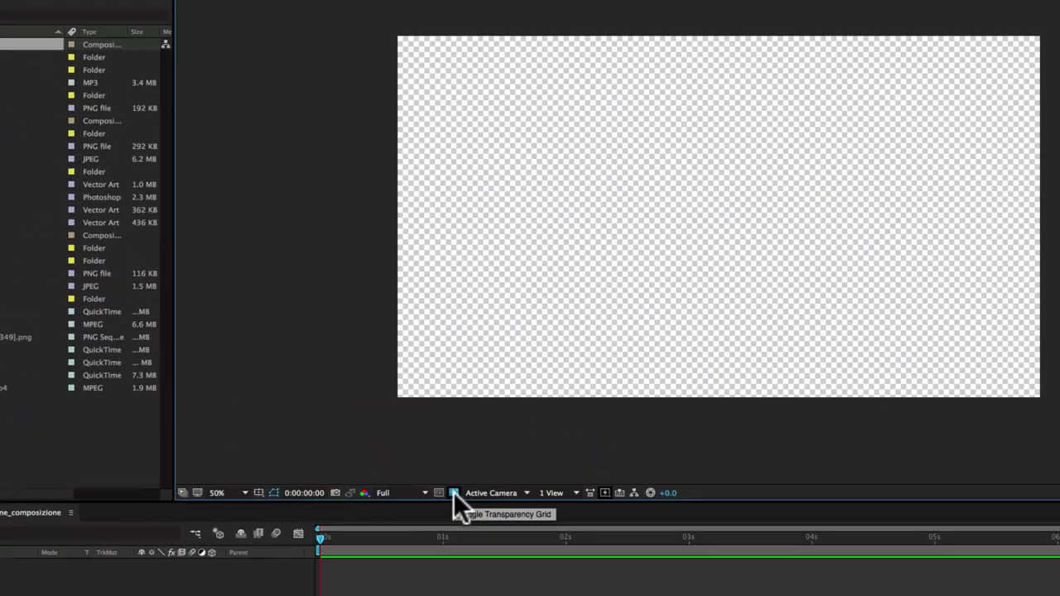
left_click(453, 492)
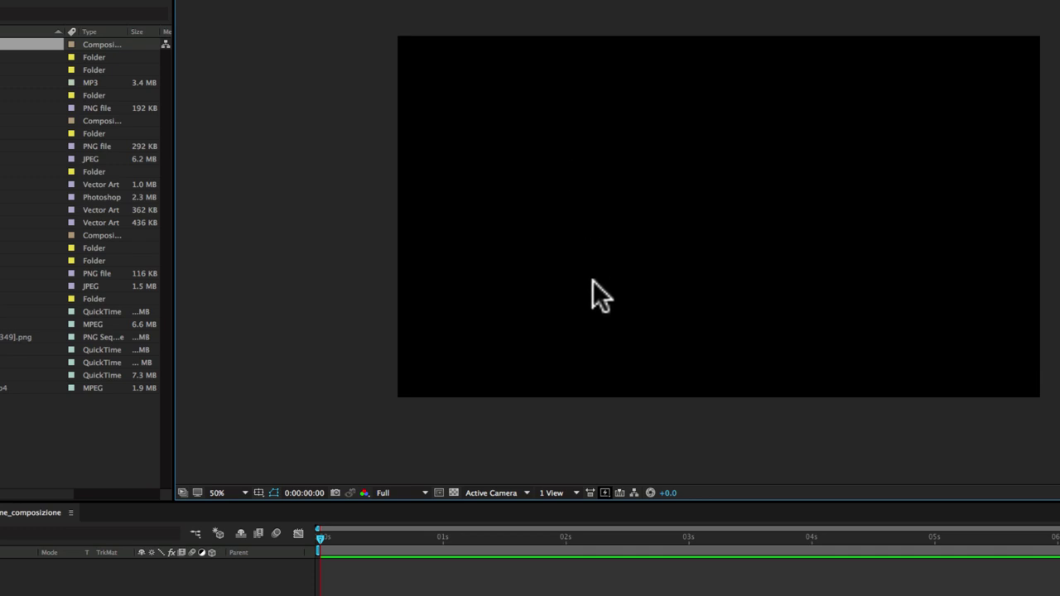
left_click(453, 492)
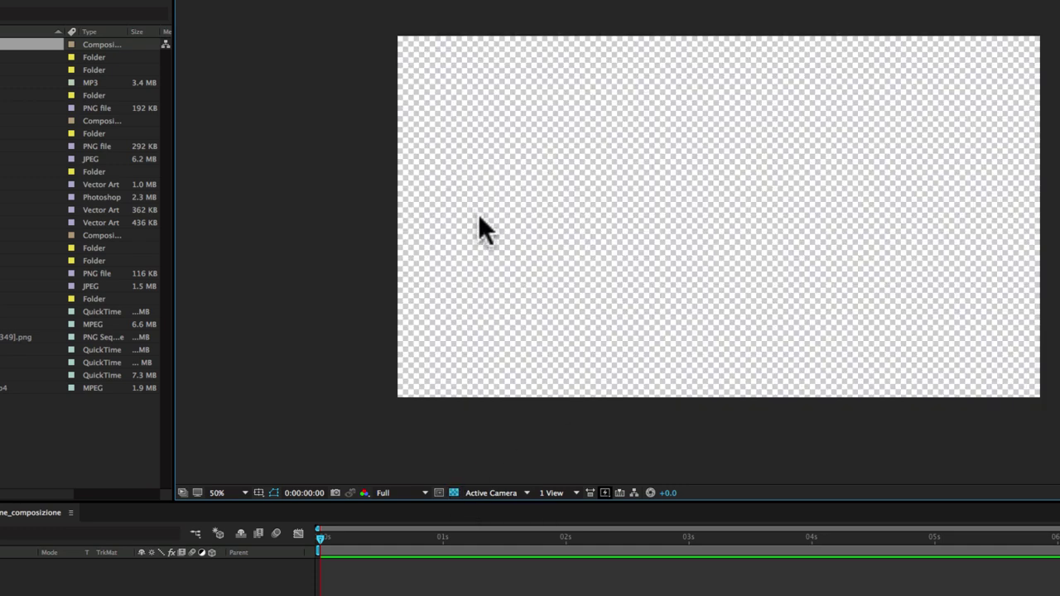
left_click(451, 492)
left_click(451, 491)
left_click(452, 492)
left_click(452, 492)
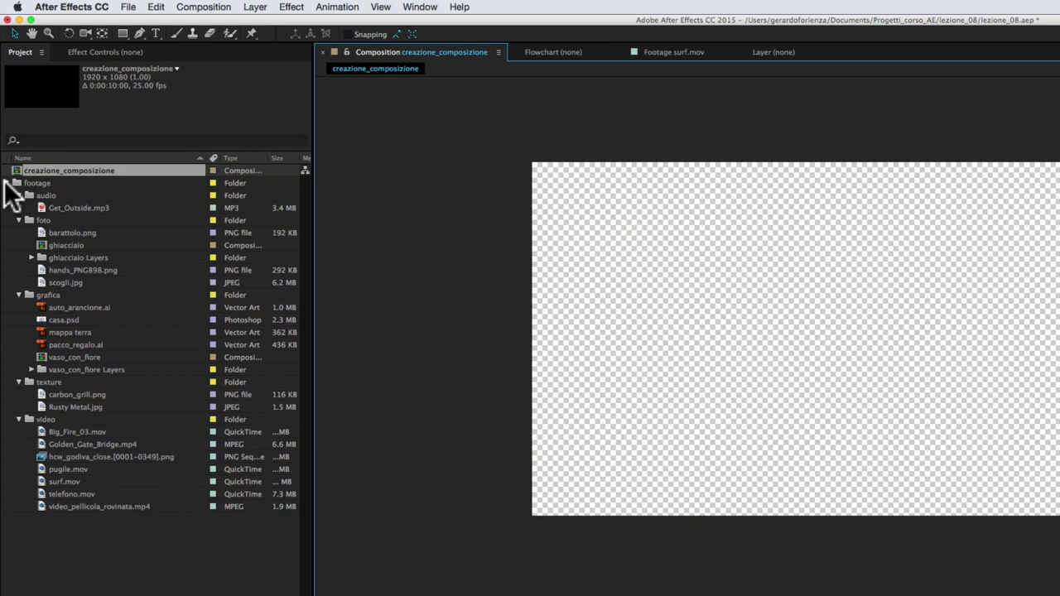
Collapse the footage folder in the Project panel
left_click(7, 183)
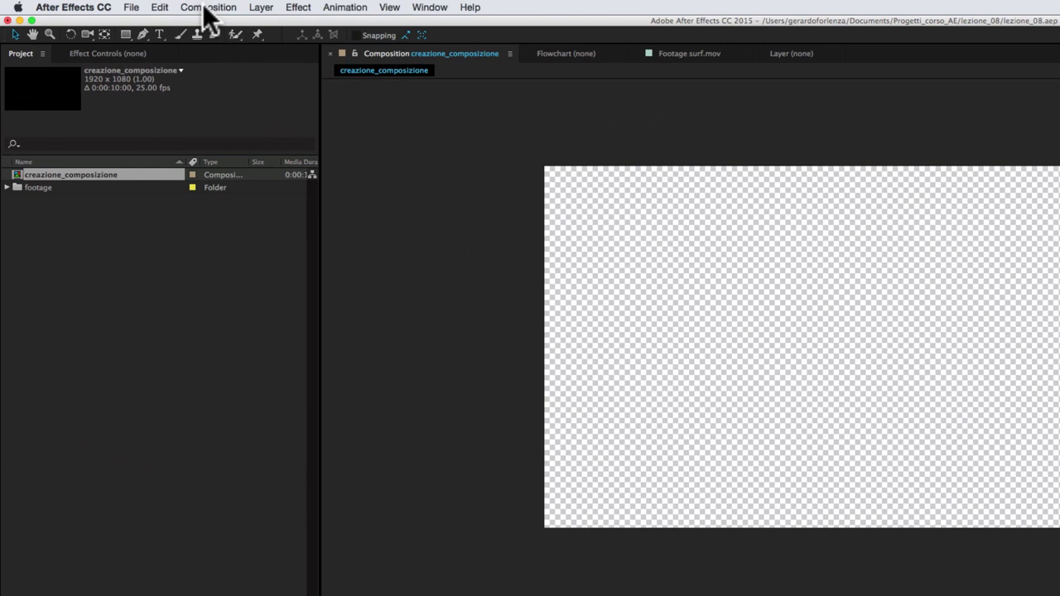
Change the creazione_composizione duration to 0:00:05:00 in Composition Settings
left_click(207, 10)
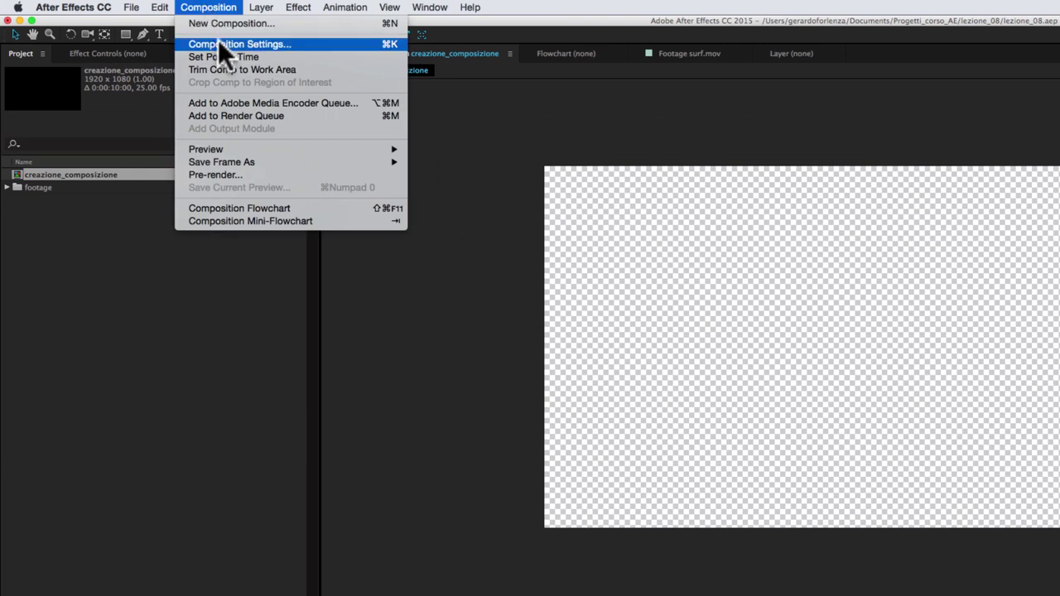
left_click(218, 44)
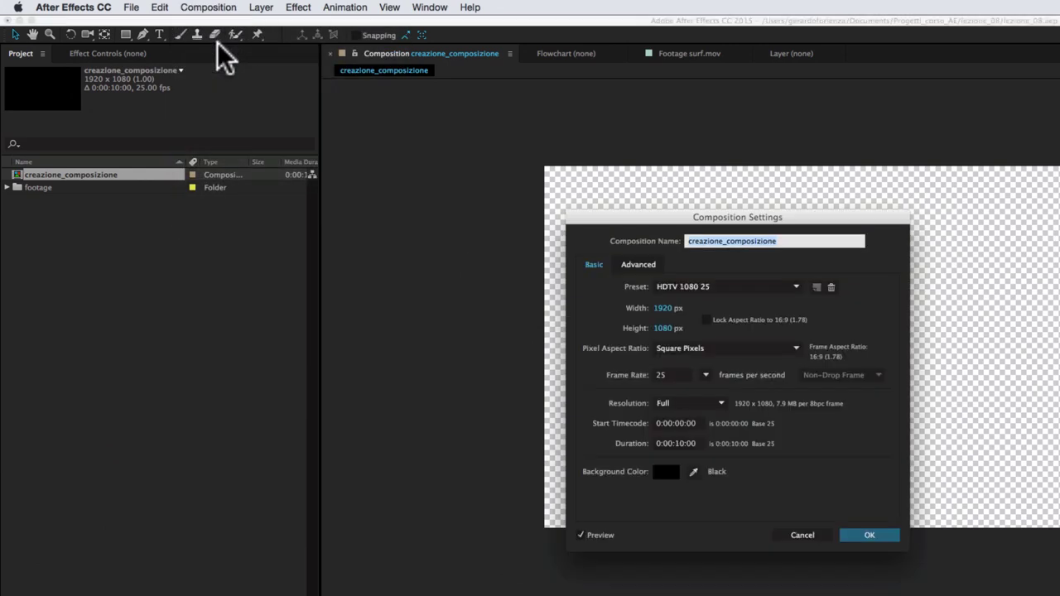
left_click_drag(685, 223, 728, 217)
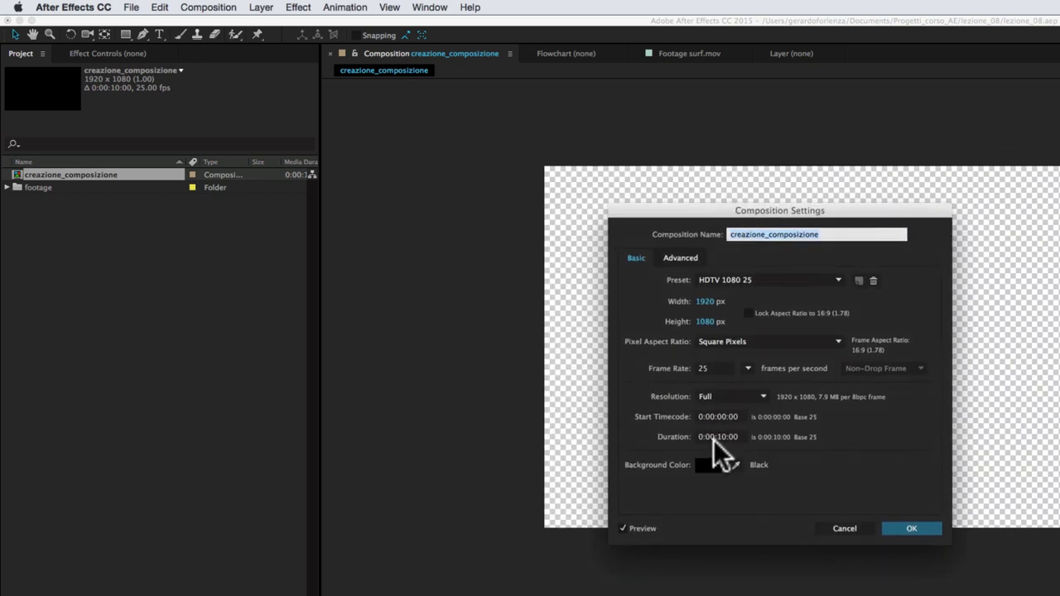
left_click(715, 438)
double_click(501, 403)
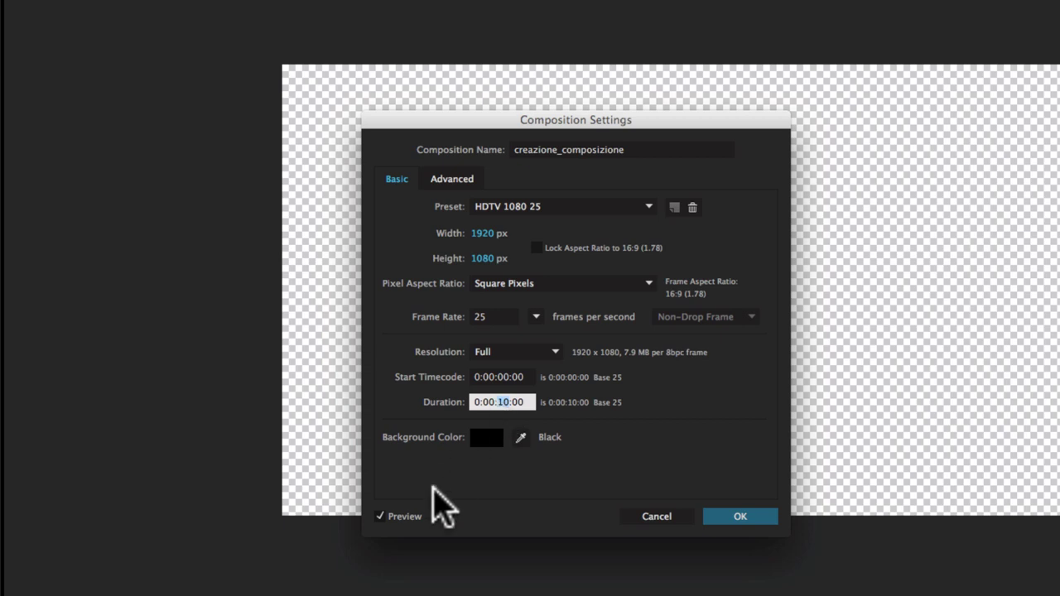
type("05")
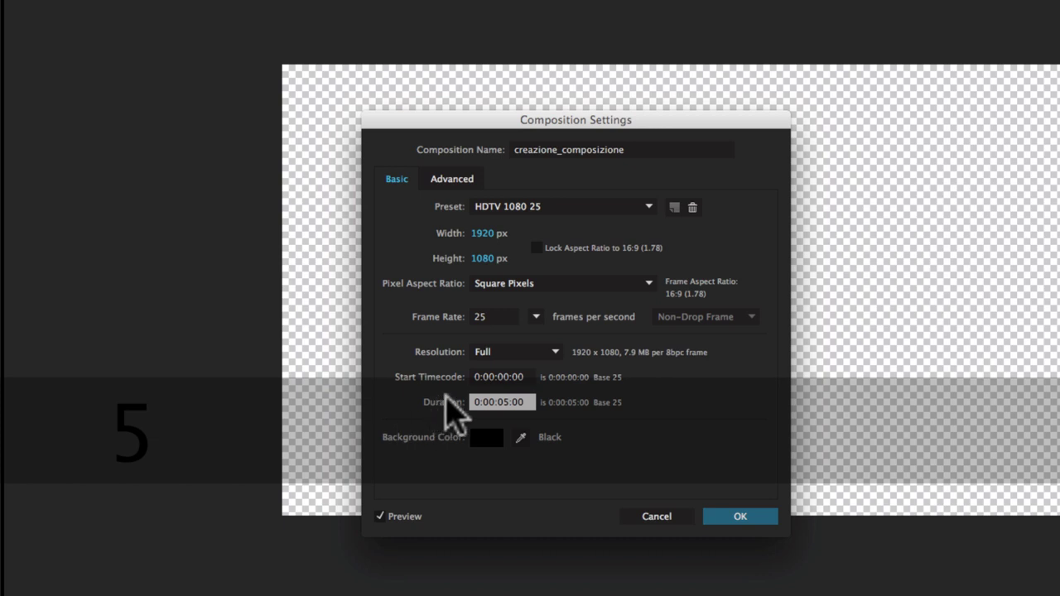
left_click(738, 518)
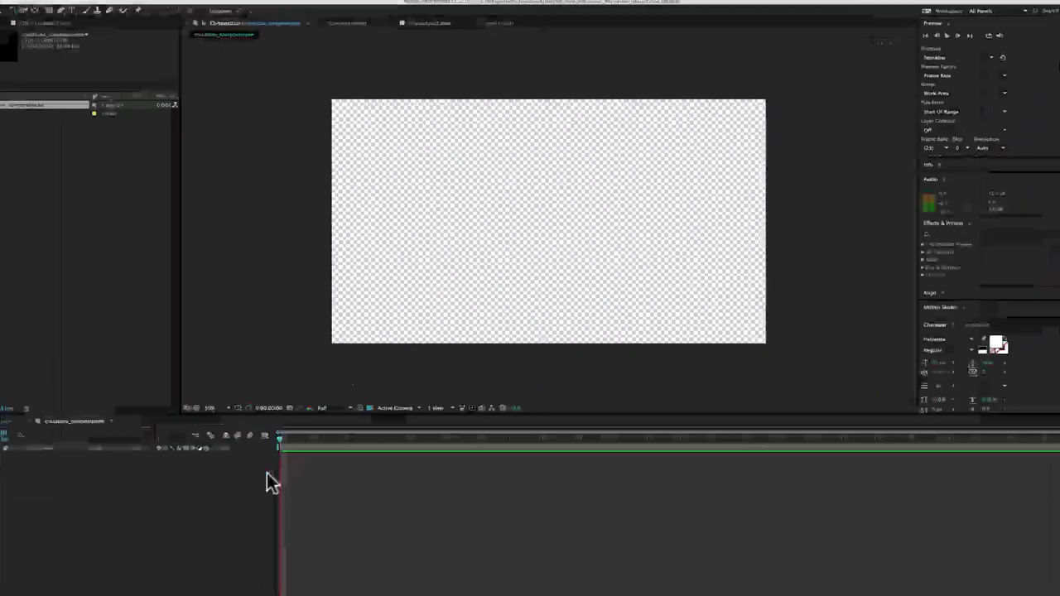
left_click_drag(291, 418, 1031, 434)
key("Home")
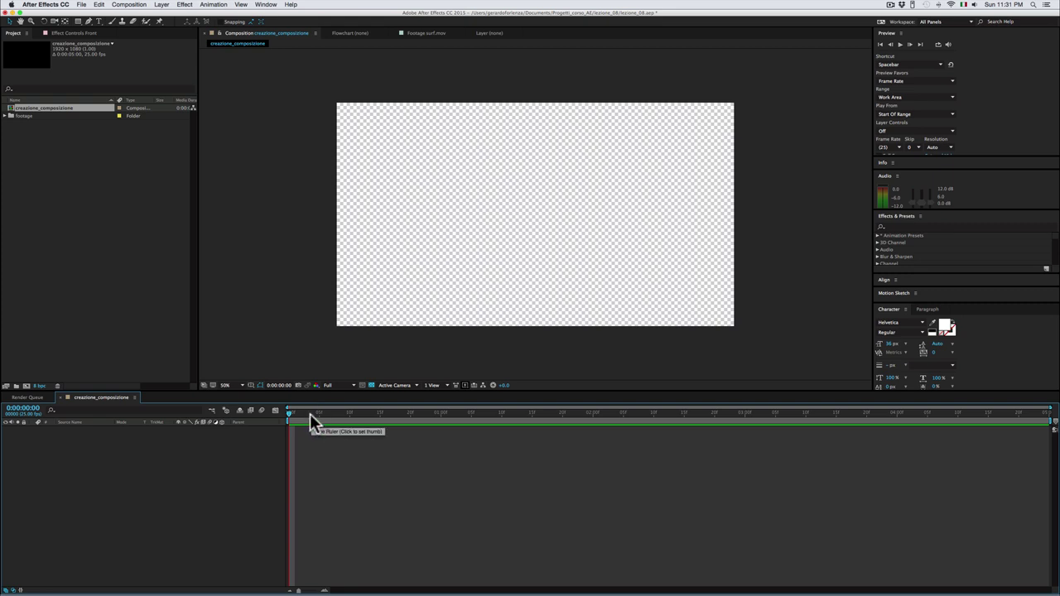
left_click(129, 5)
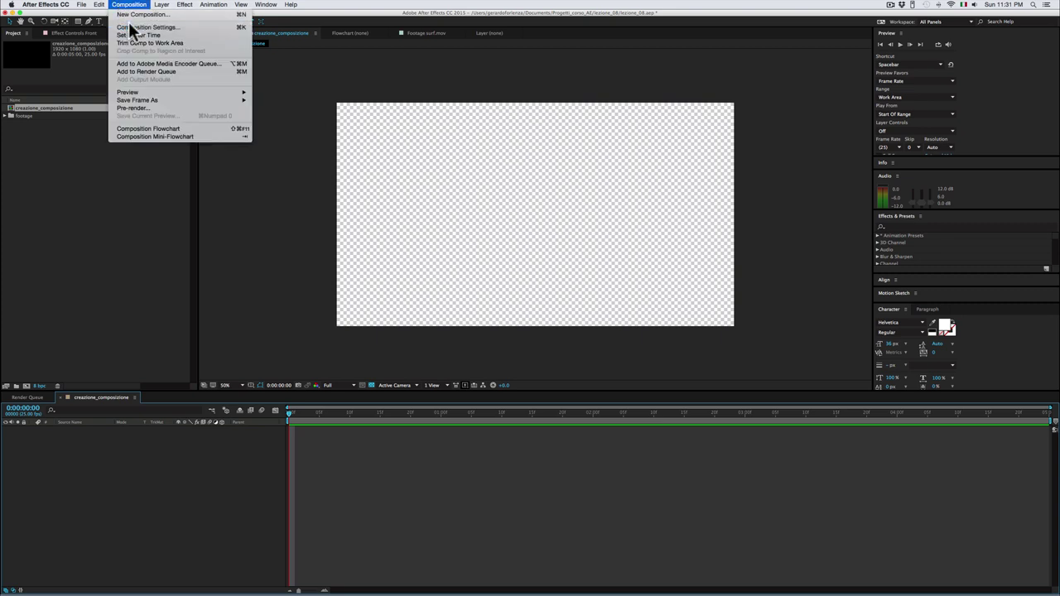
left_click(128, 25)
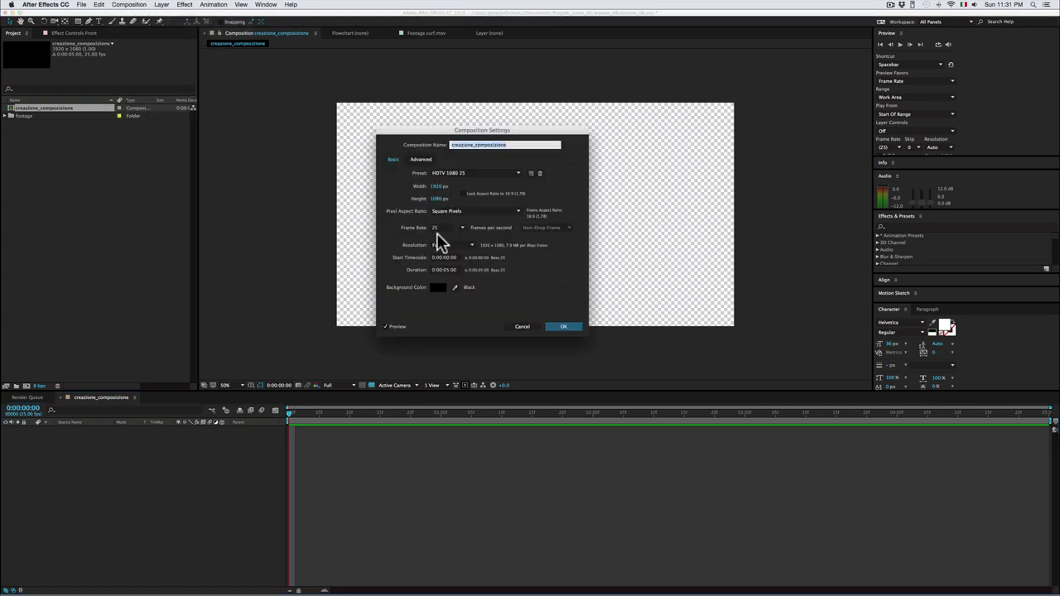
left_click(526, 326)
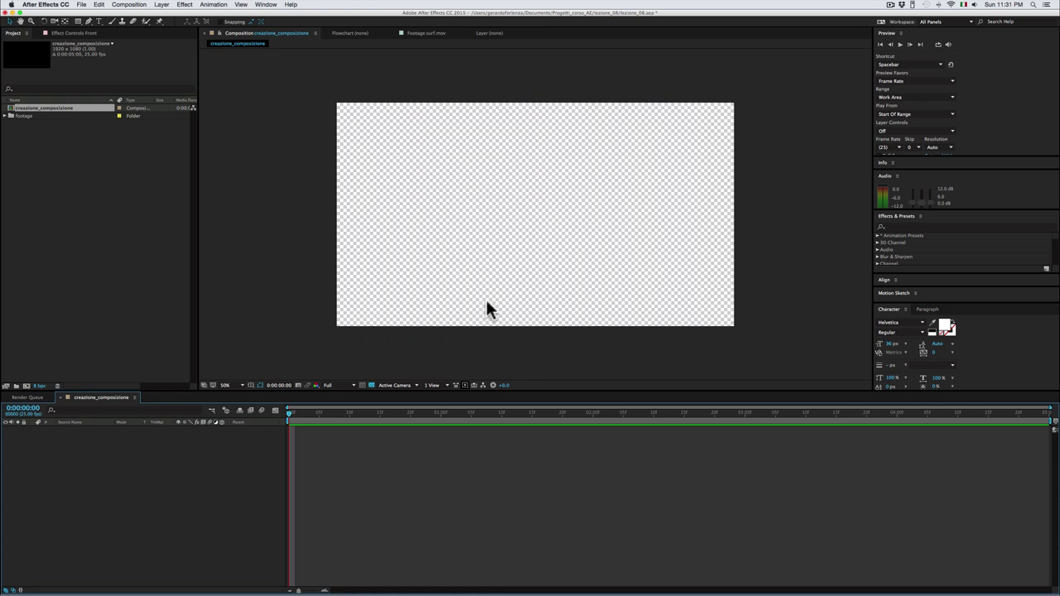
Expand the footage folder and select surf.mov (1920×1080, 0:00:09:01, 23.976 fps)
left_click(10, 116)
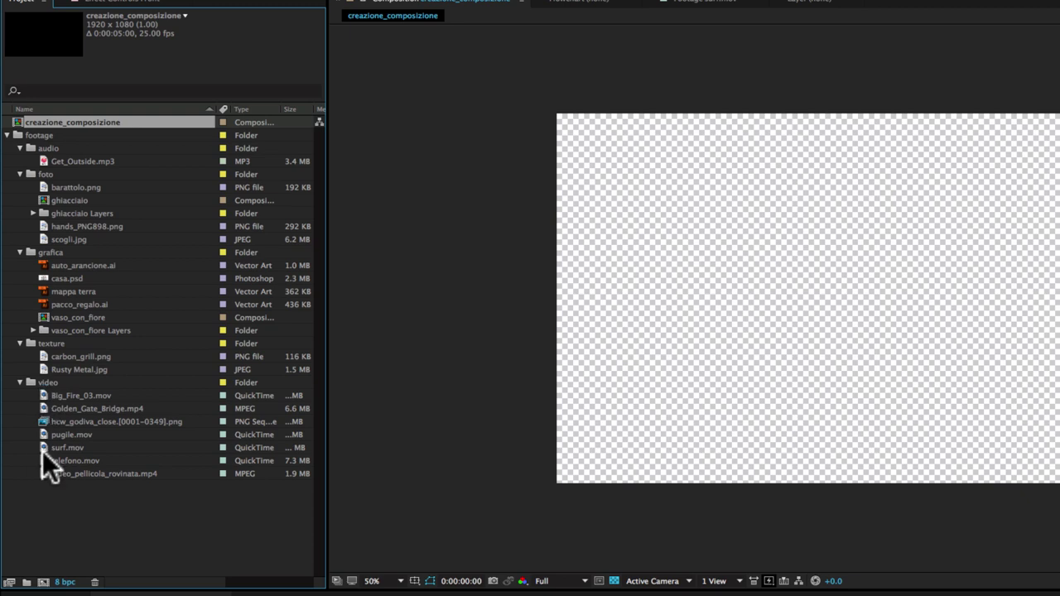
left_click(43, 446)
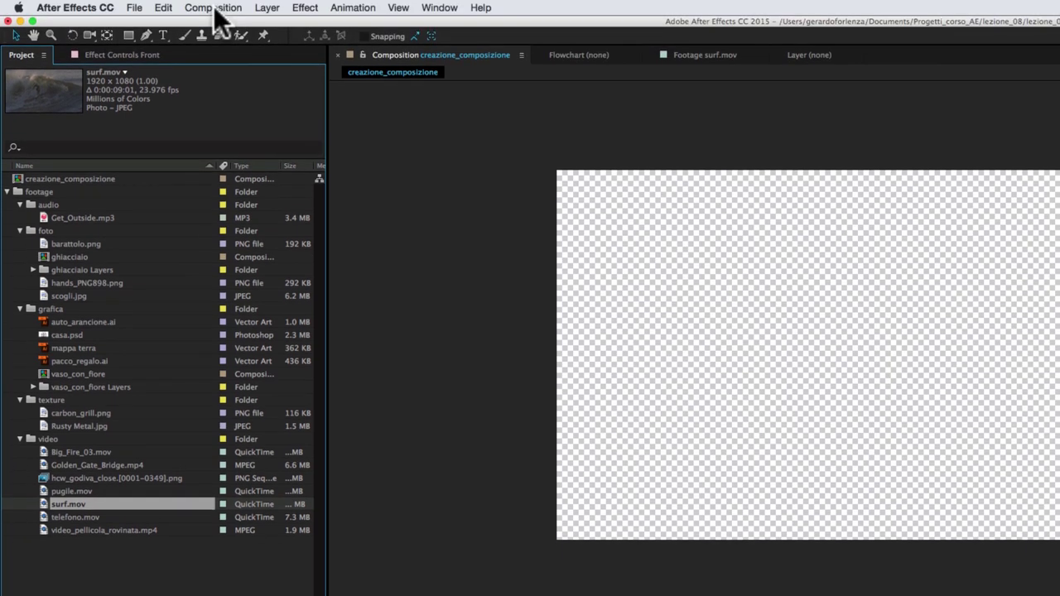
left_click(214, 6)
left_click(232, 25)
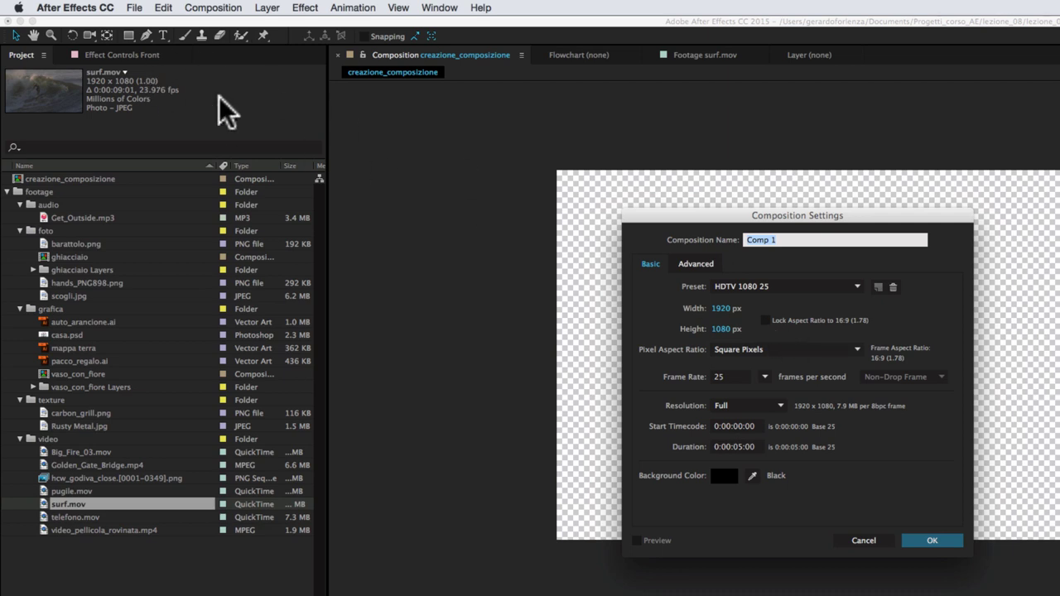
left_click(865, 541)
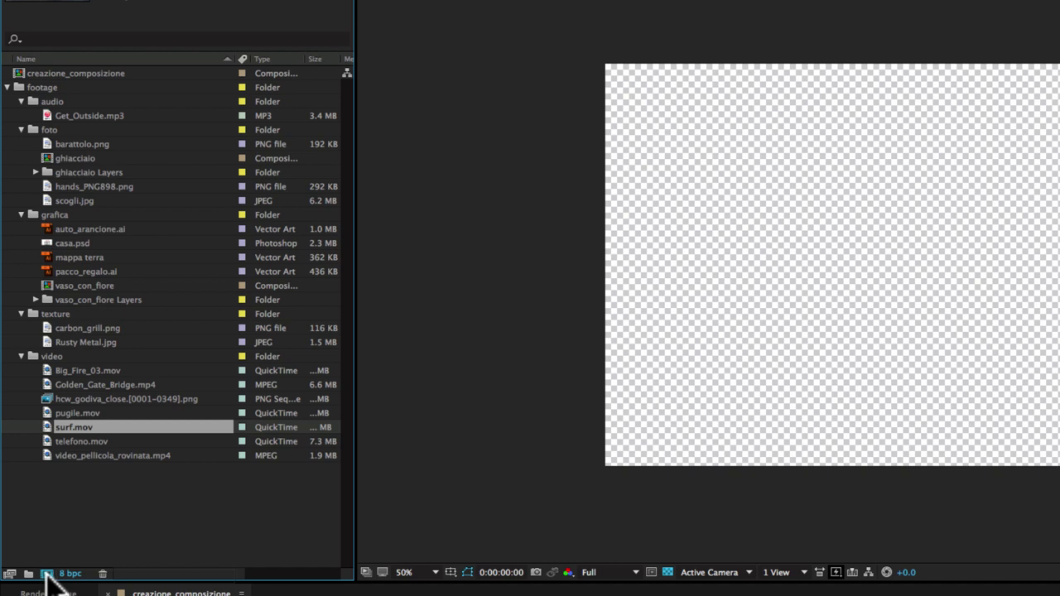
Create a composition from surf.mov and preview it, returning to the start
left_click(47, 574)
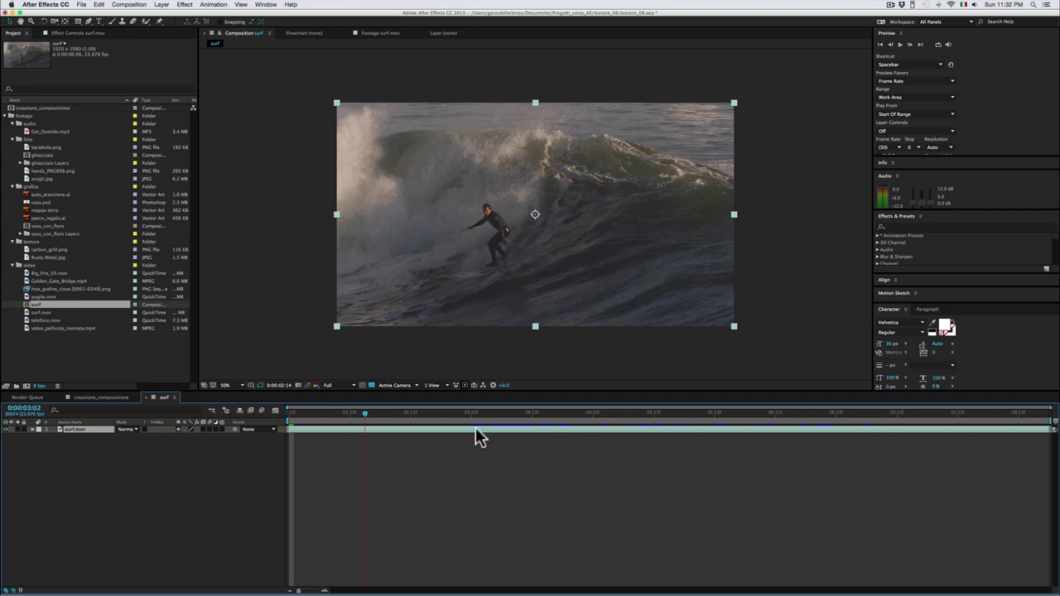
key("space")
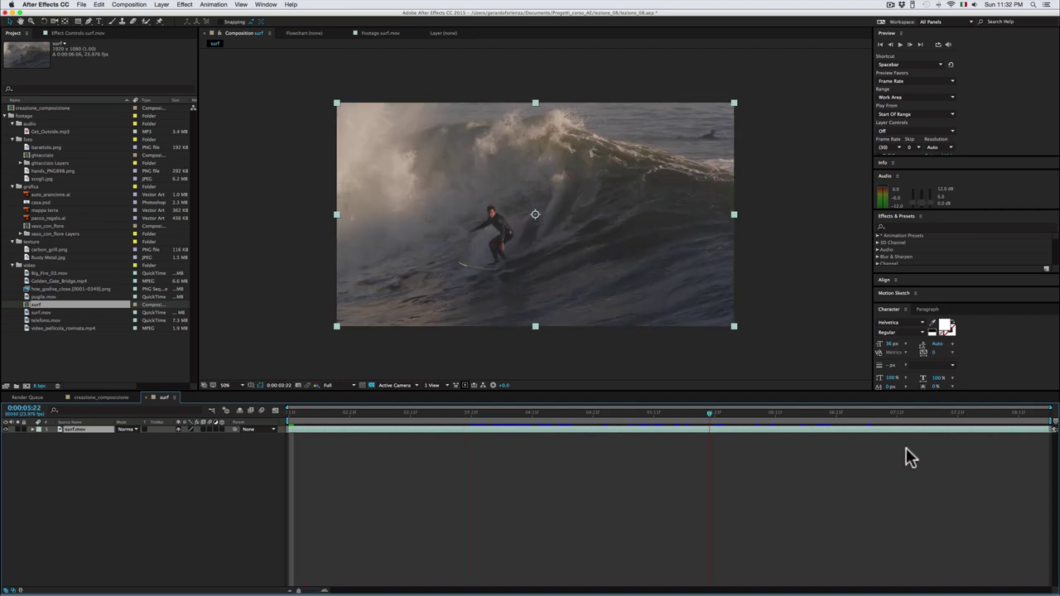
left_click_drag(532, 414, 291, 414)
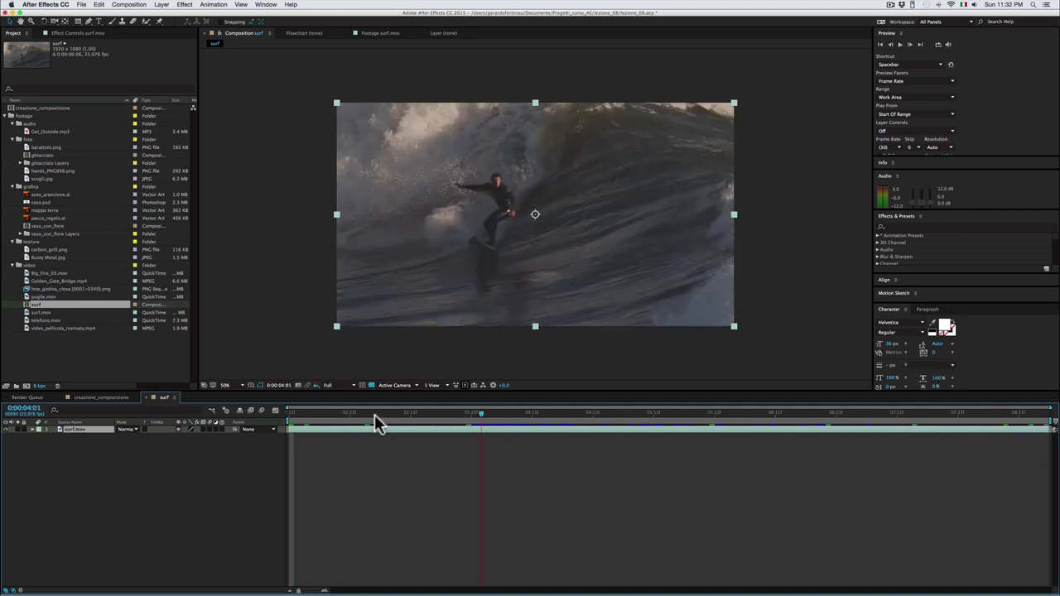
Confirm the surf composition settings: 1920×1080, 23.976 fps, duration 0:00:06:06
left_click(137, 7)
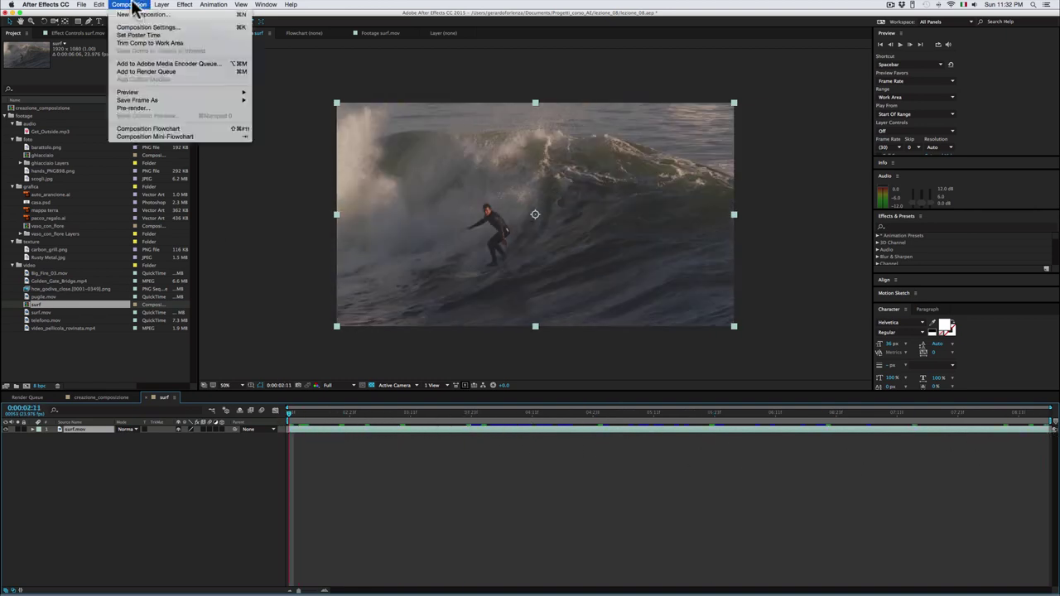
left_click(141, 28)
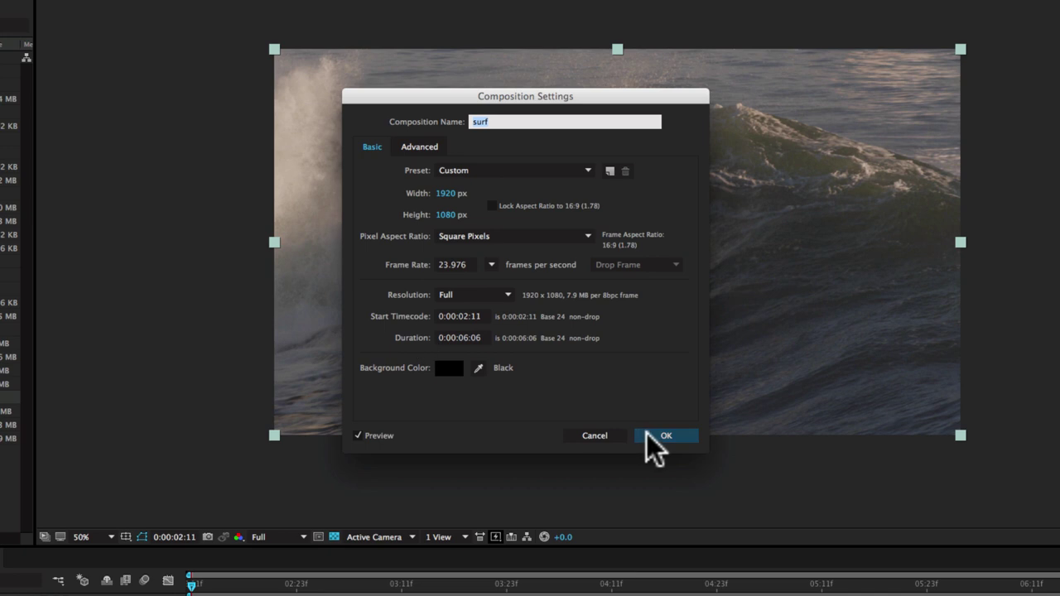
left_click(662, 434)
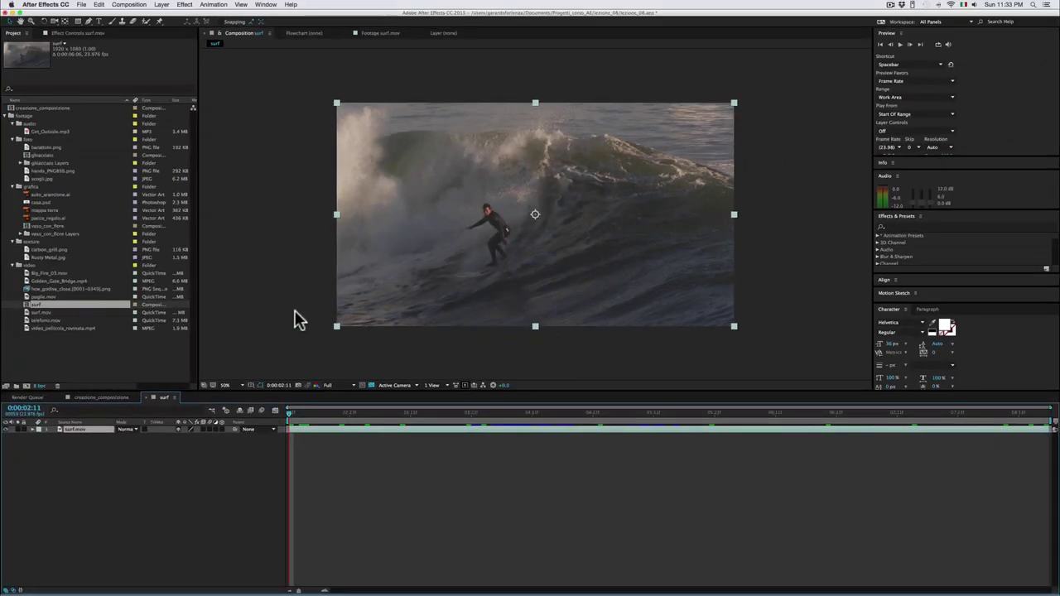
left_click(17, 108)
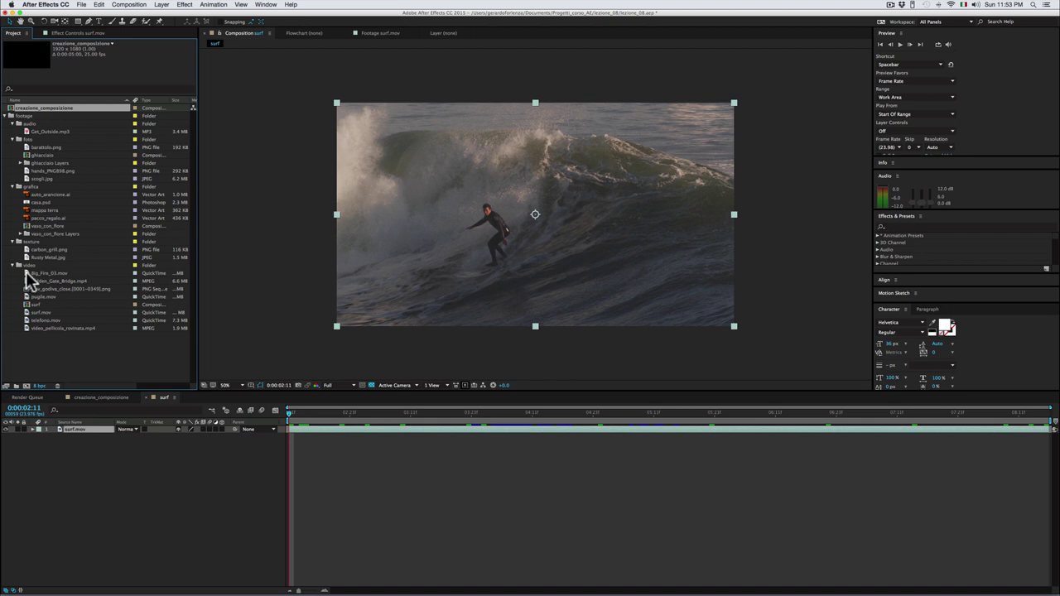
Open Golden_Gate_Bridge.mp4 in the Footage viewer and scrub to the frame around 7 seconds
left_click(26, 279)
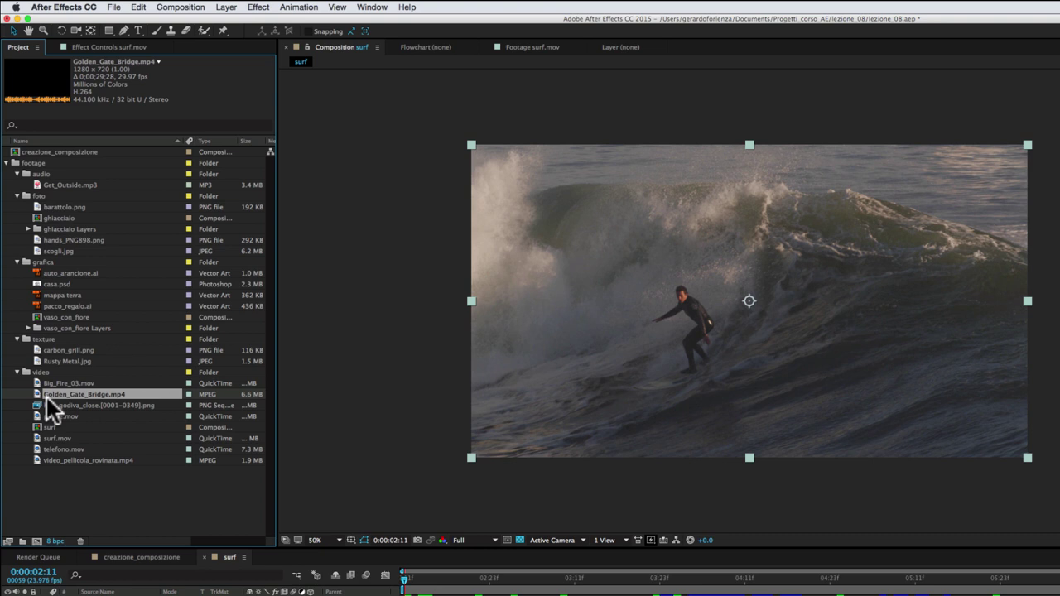
double_click(35, 391)
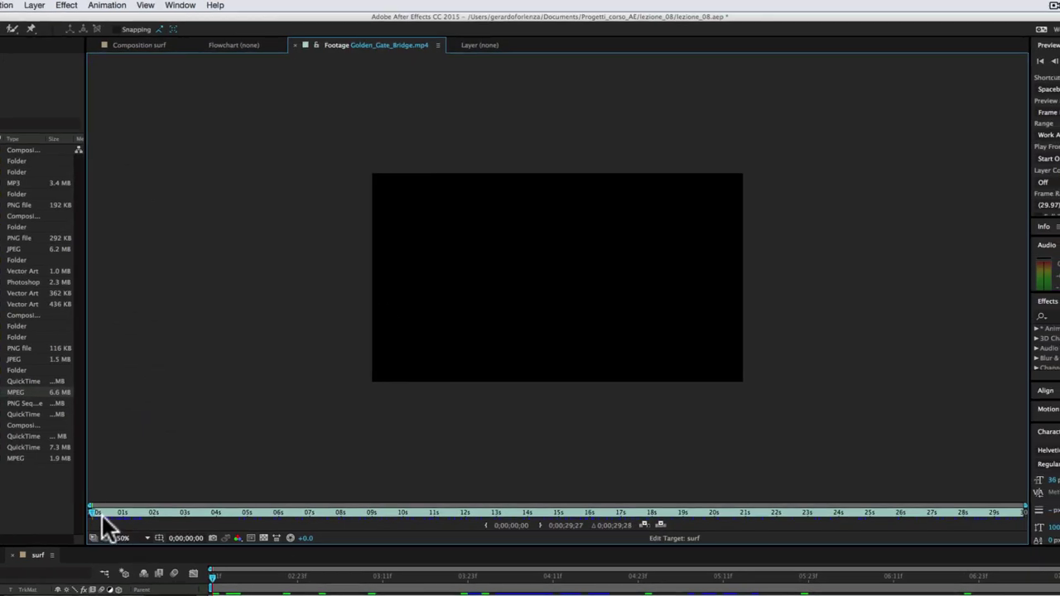
left_click_drag(92, 511, 1012, 518)
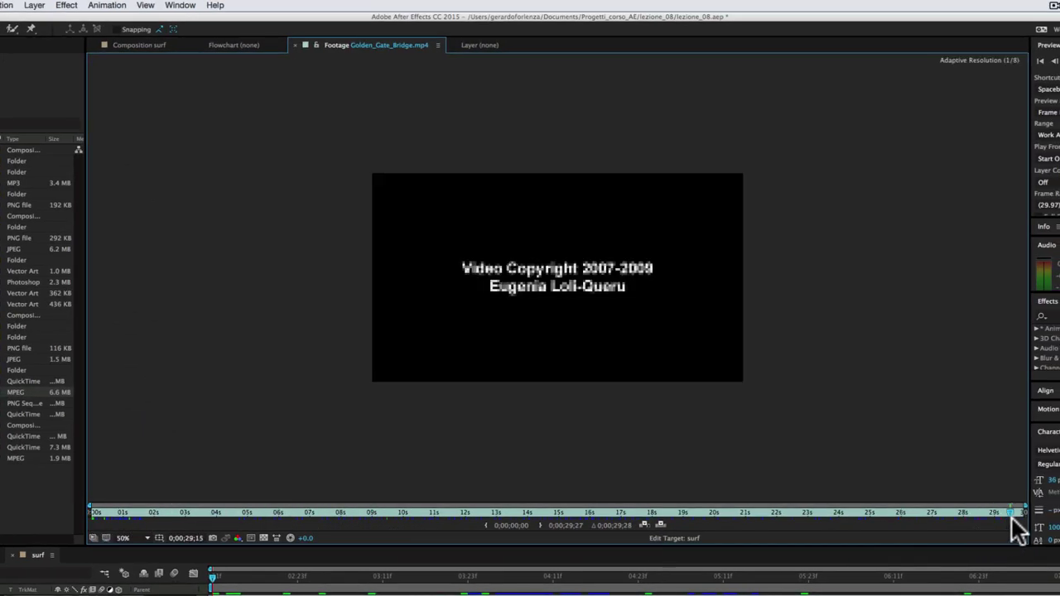
left_click_drag(1011, 518, 257, 513)
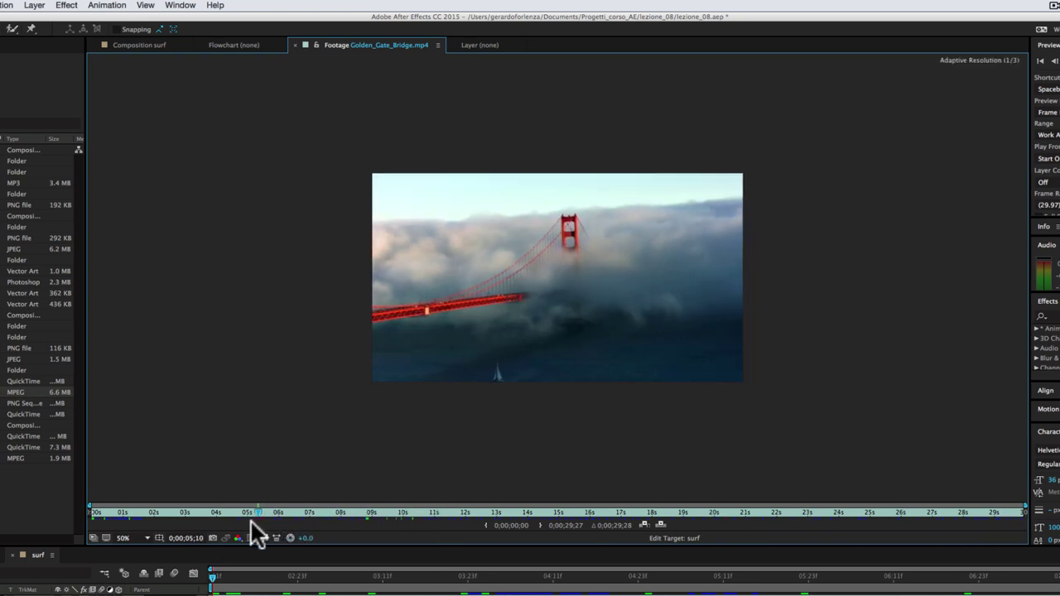
mouse_move(251, 521)
left_mouse_down()
mouse_move(117, 523)
mouse_move(278, 504)
mouse_move(304, 508)
mouse_move(156, 513)
mouse_move(309, 510)
left_mouse_up()
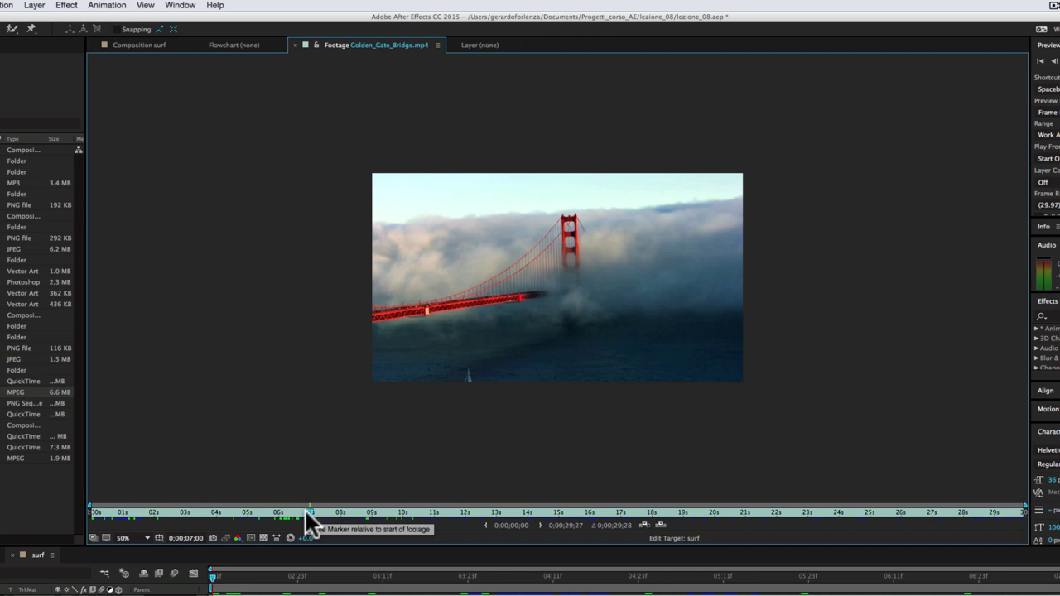
left_click_drag(309, 512, 150, 513)
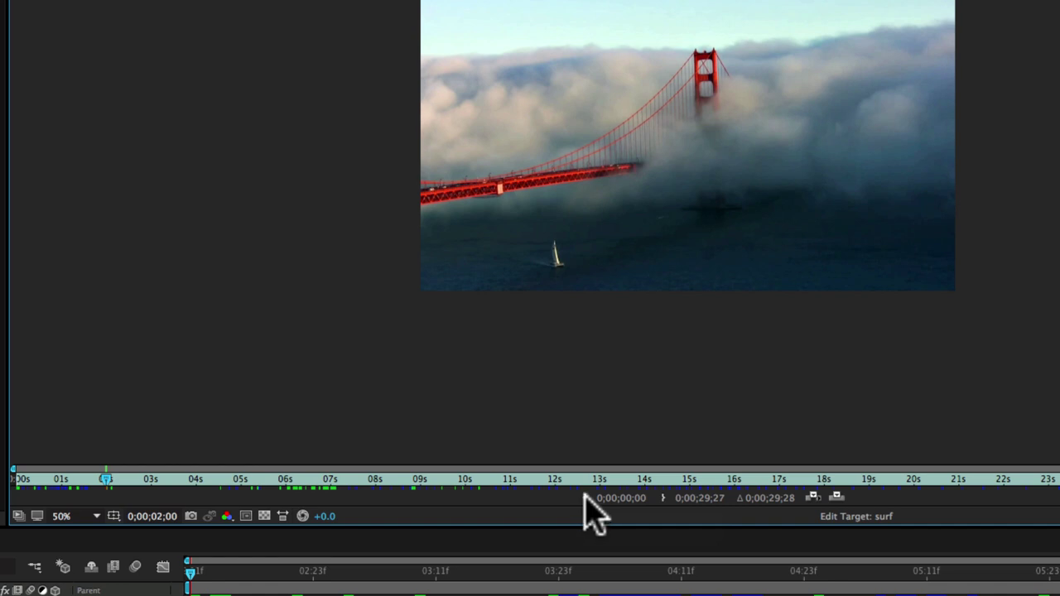
Set the clip's In point to 0;00;02;00 and Out point to 0;00;07;00
left_click(584, 497)
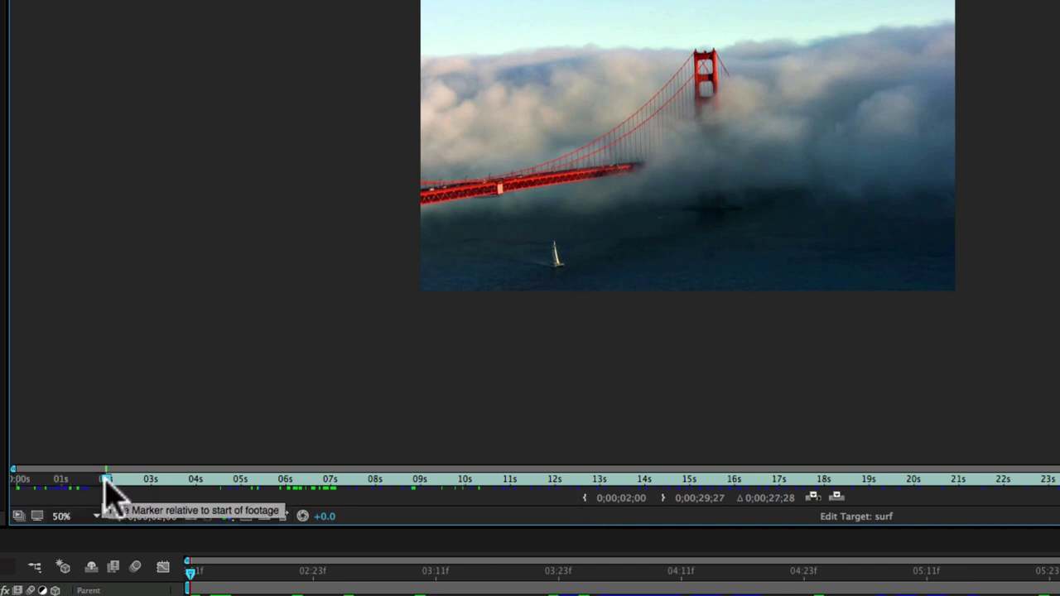
left_click_drag(106, 478, 329, 479)
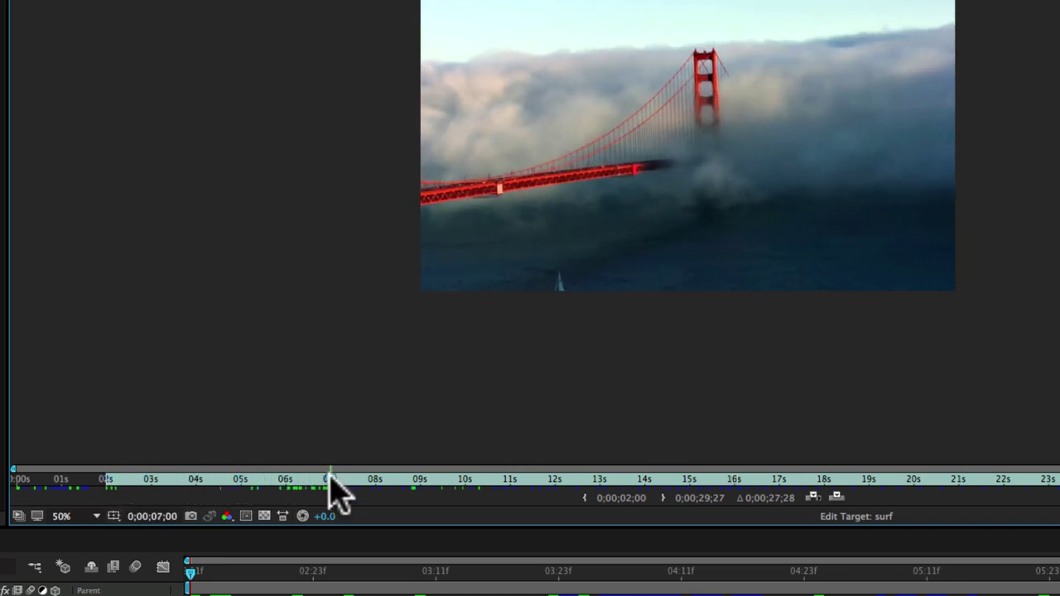
left_click(668, 507)
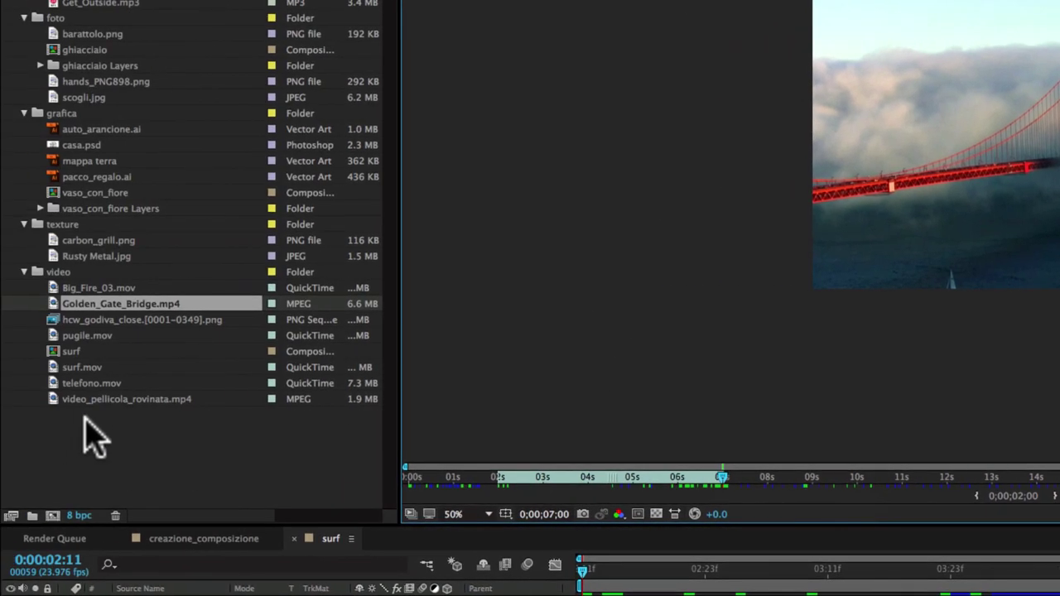
Build a 0;00;05;01 Golden_Gate_Bridge composition from the trimmed clip and scrub its opening frames
left_click(54, 306)
key("Return")
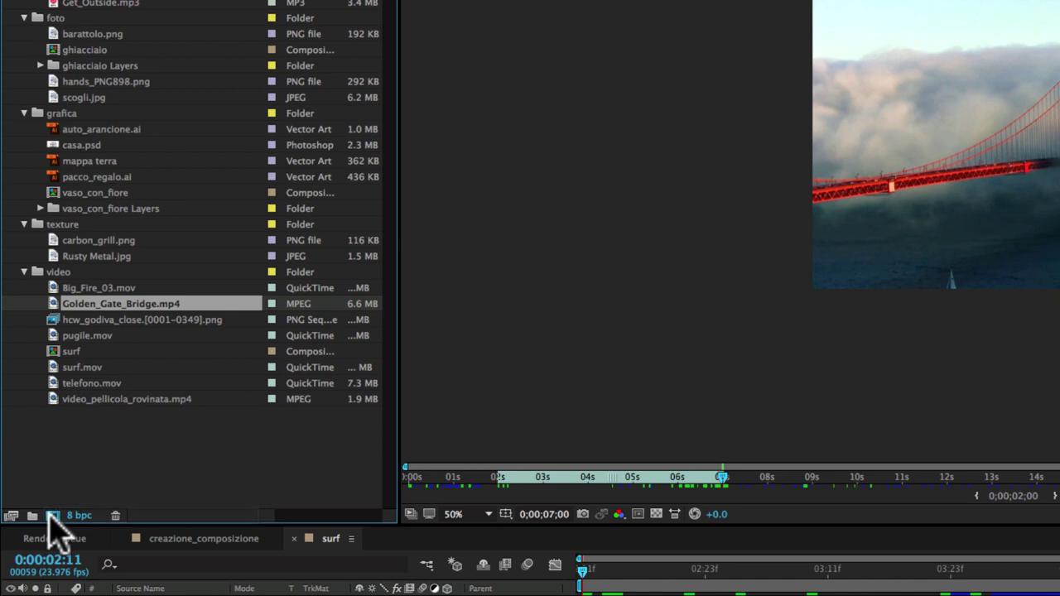
left_click(53, 515)
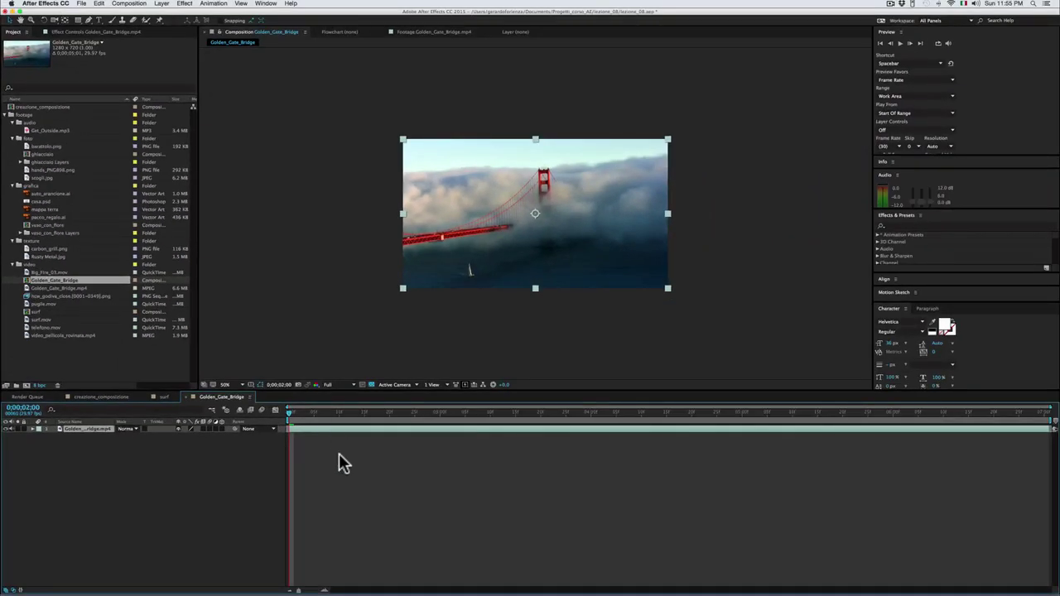
mouse_move(290, 412)
left_mouse_down()
mouse_move(1057, 444)
mouse_move(282, 427)
left_mouse_up()
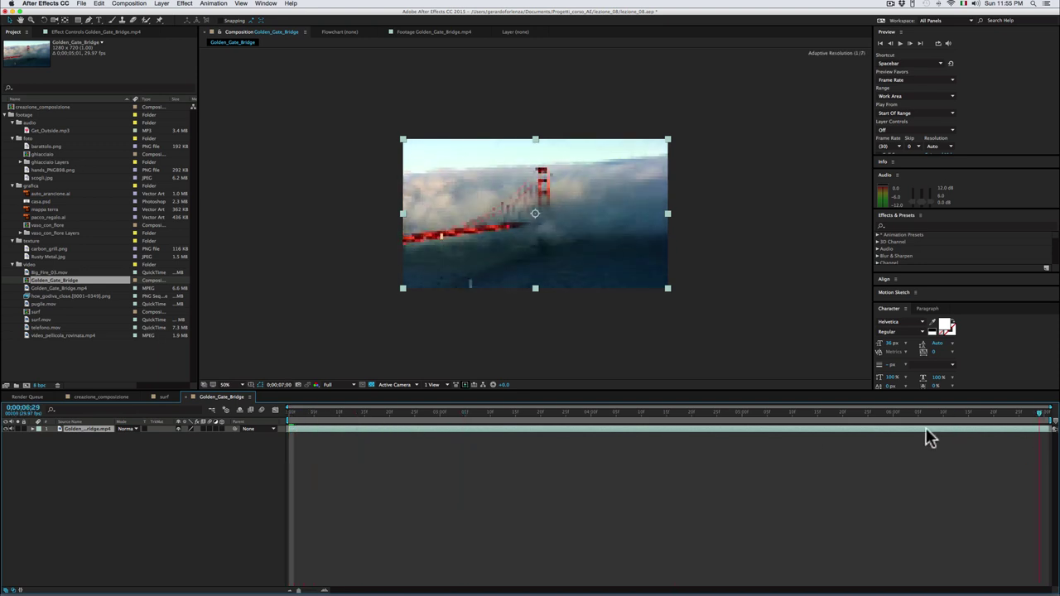